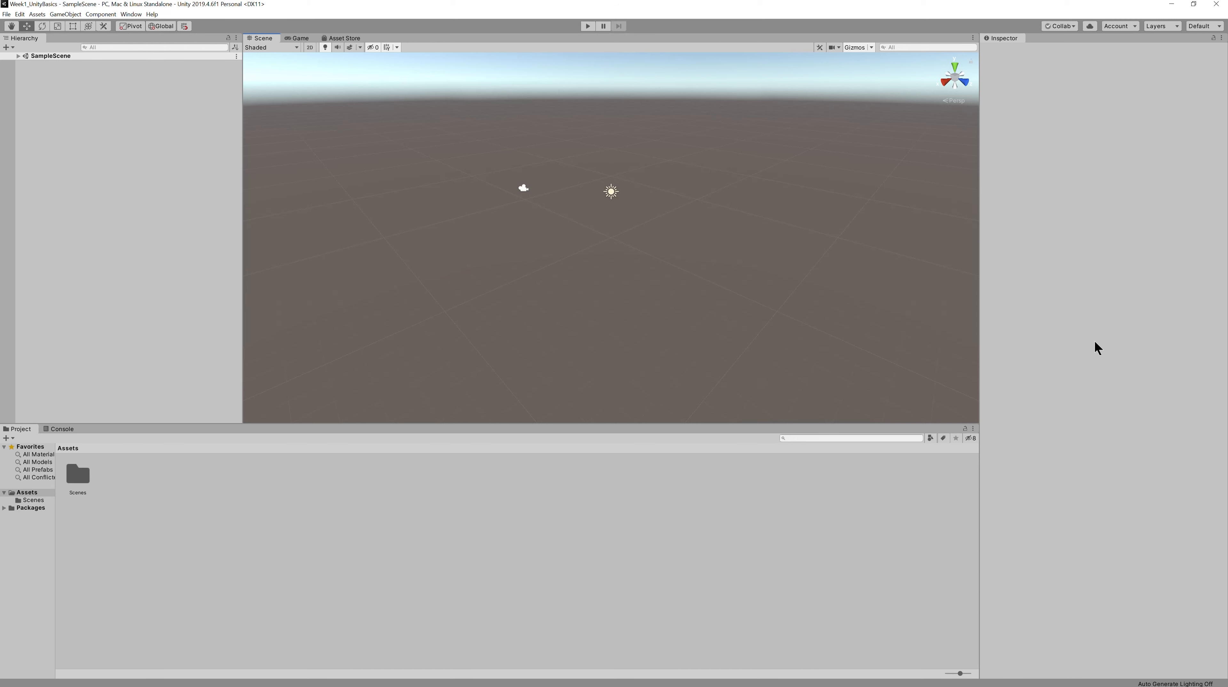
Show the project's Assets folder in File Explorer to view the Week1_UnityBasics project folders
drag(1041, 279, 580, 519)
right_click(580, 518)
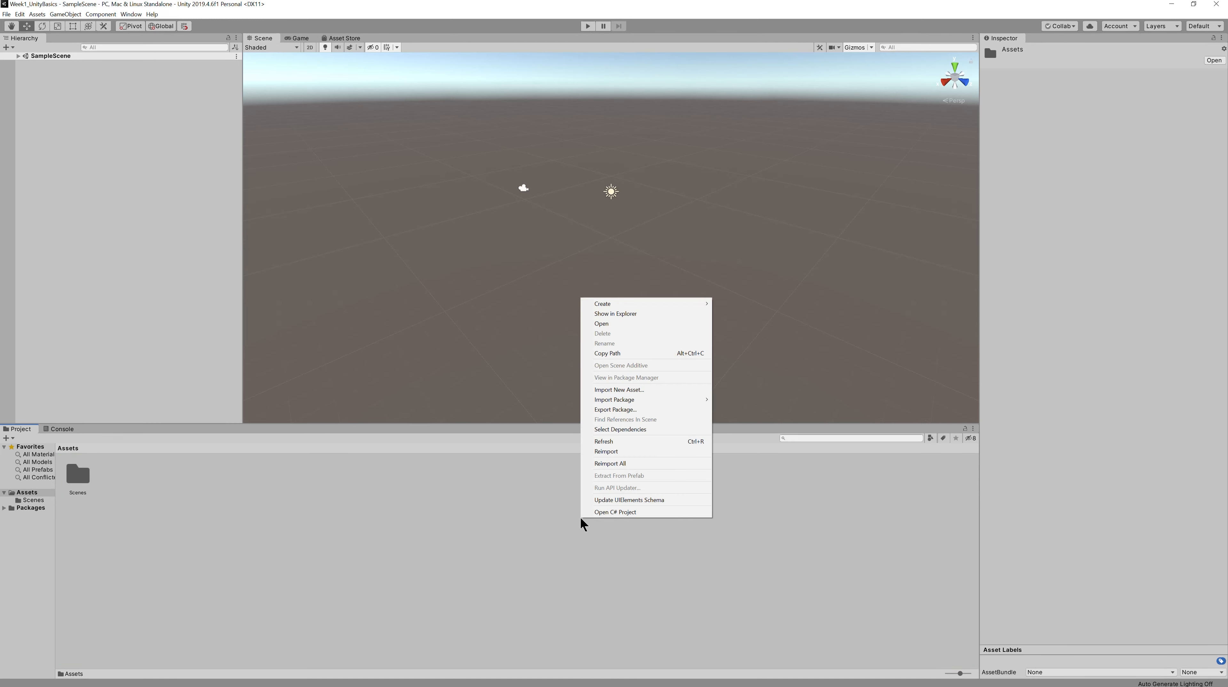
click(643, 312)
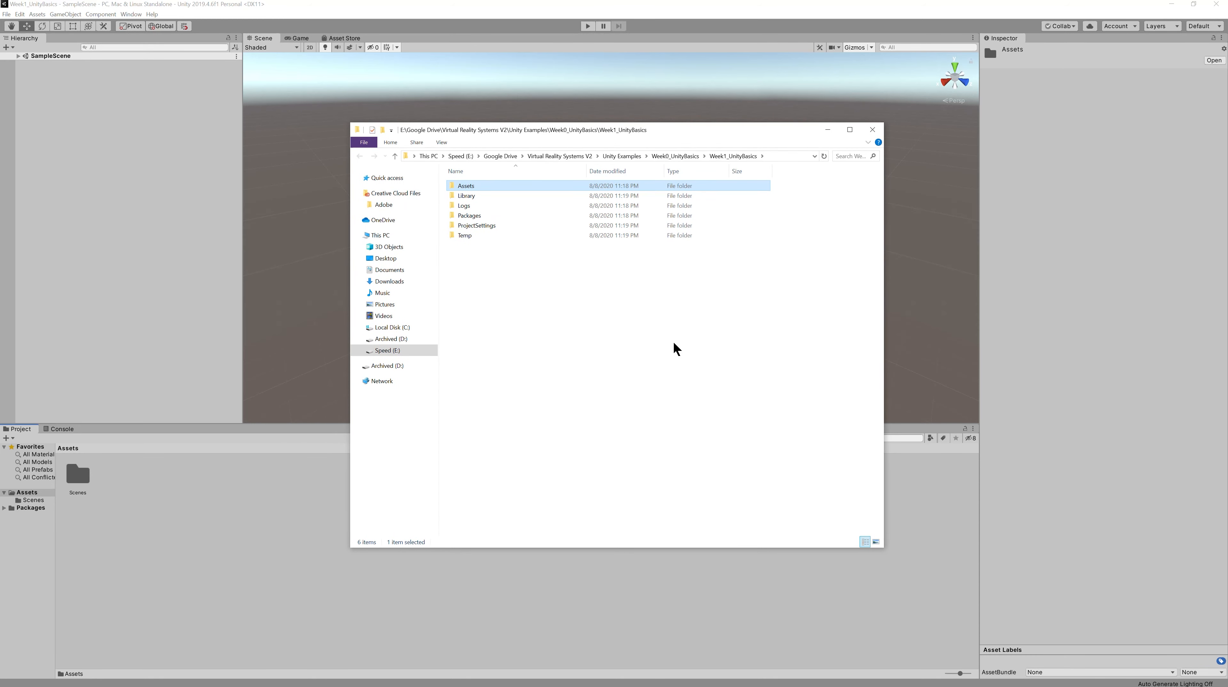
click(620, 332)
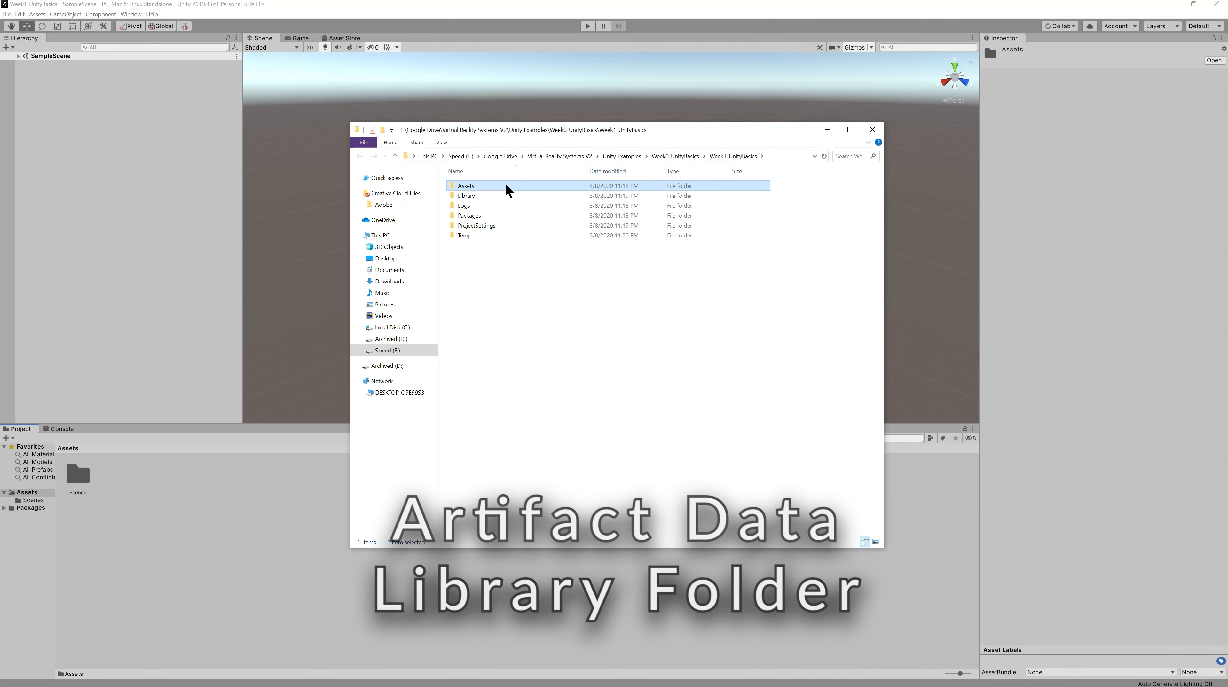
Look through the project's Library folder and its Artifacts subfolder, and return to the Week1_UnityBasics folder
double_click(475, 195)
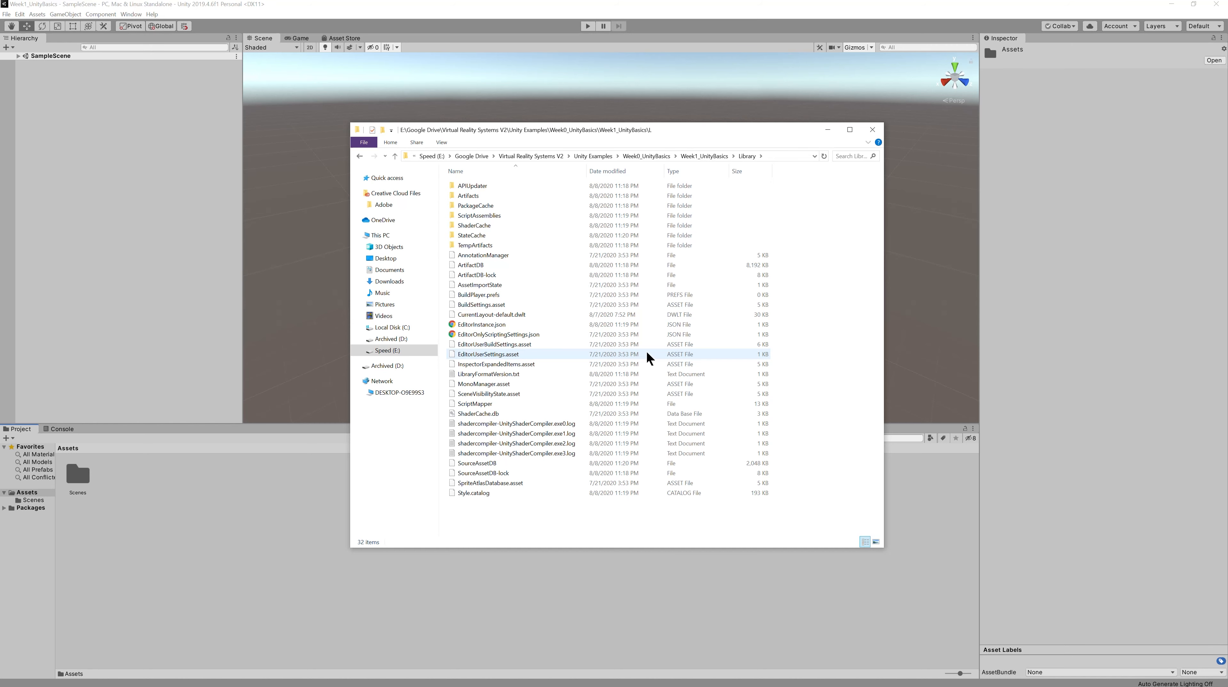
click(479, 196)
double_click(480, 195)
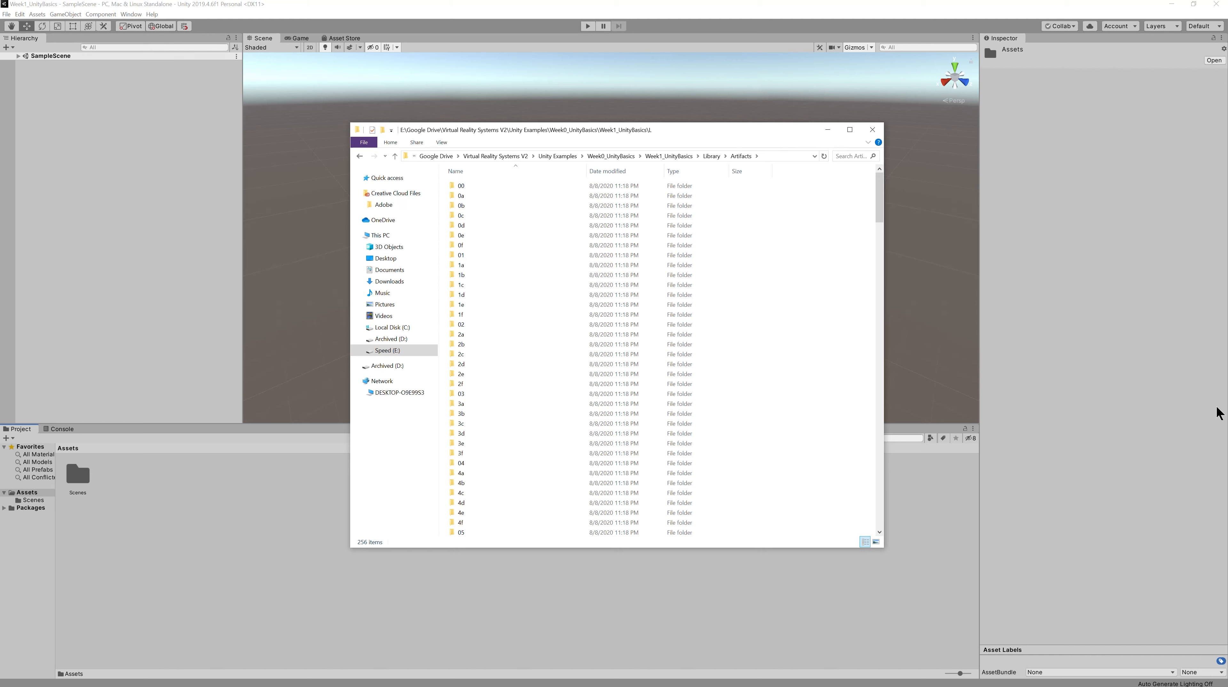
click(669, 156)
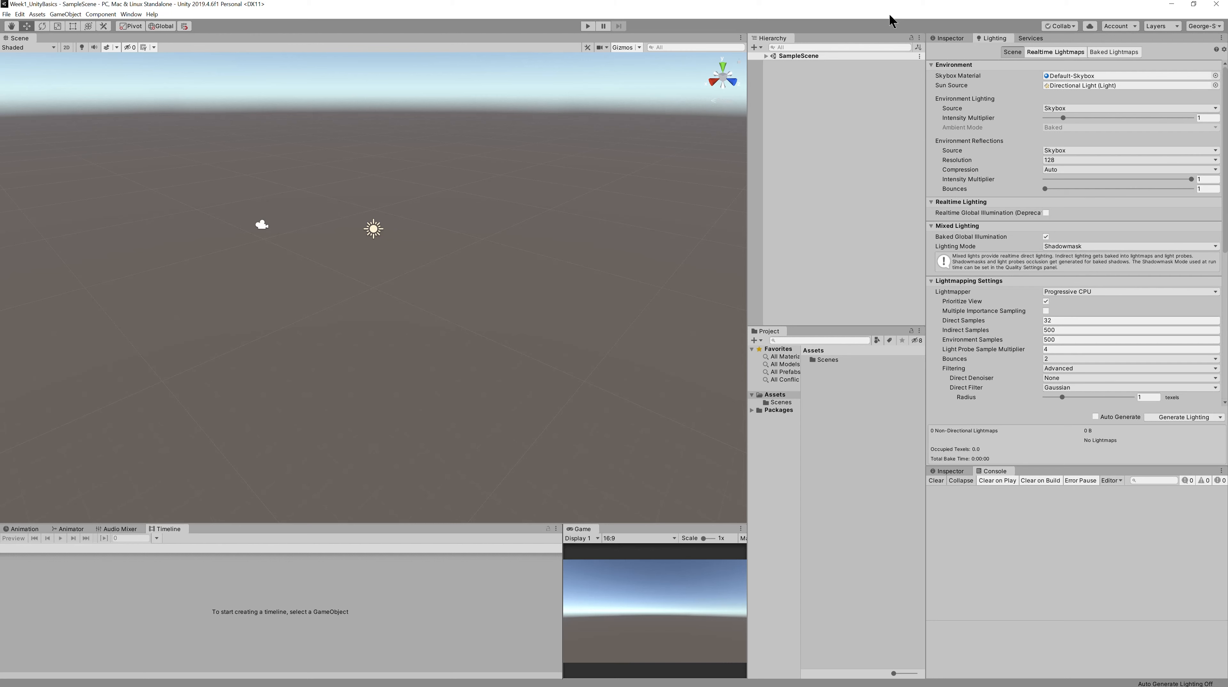
Bring the Inspector to the front in Unity and switch the editor layout to Default
click(962, 36)
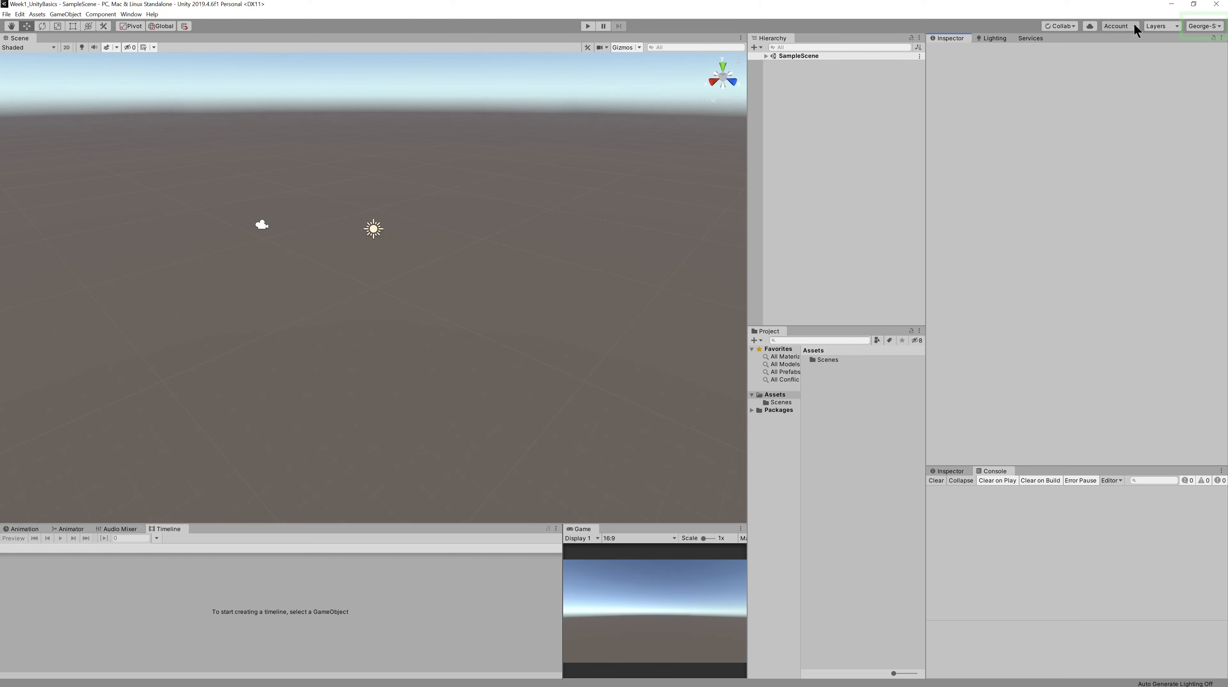
click(1218, 27)
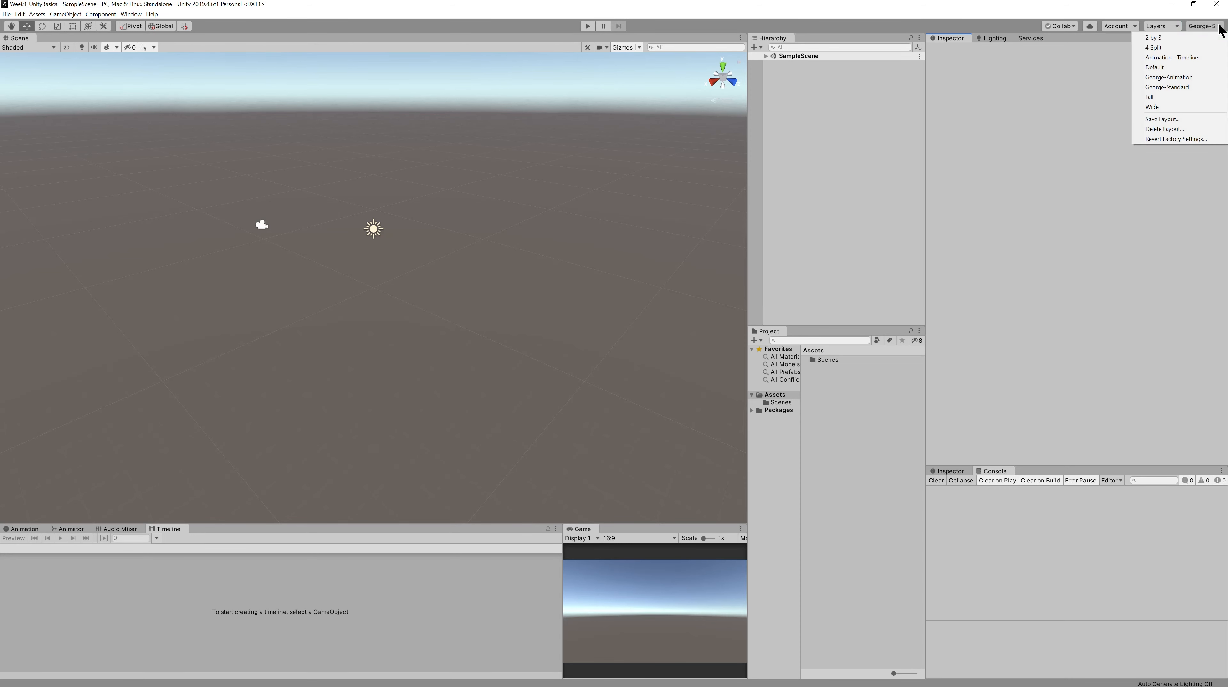
click(1170, 69)
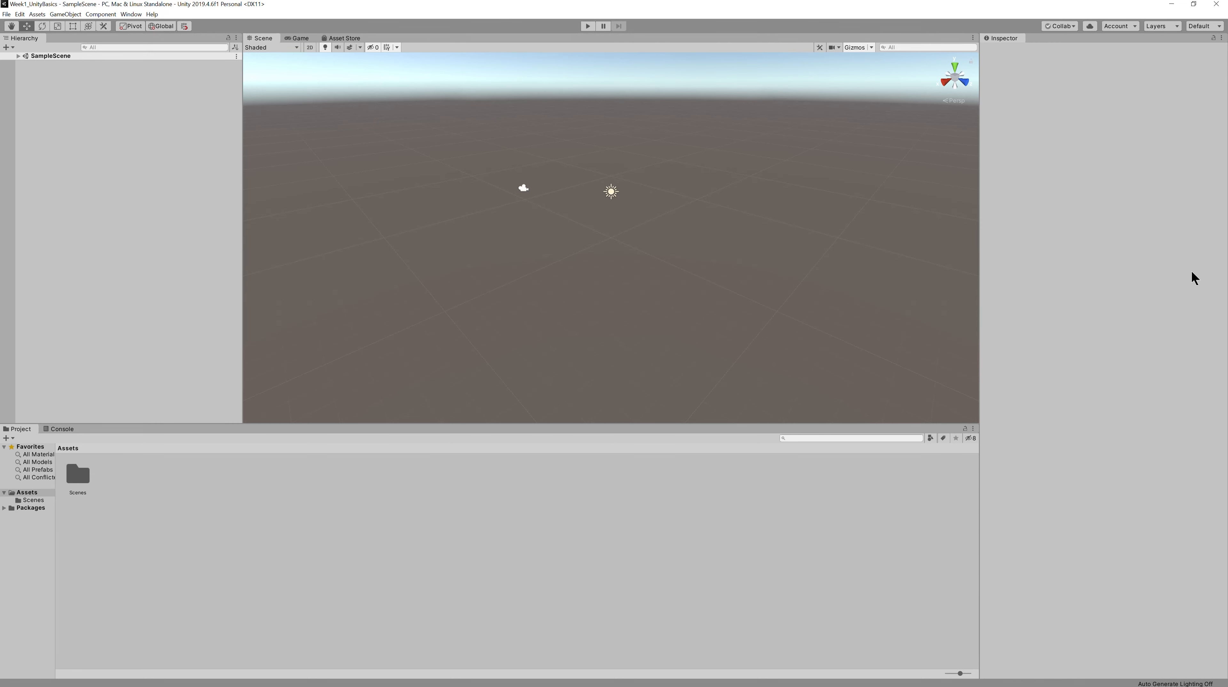
click(7, 14)
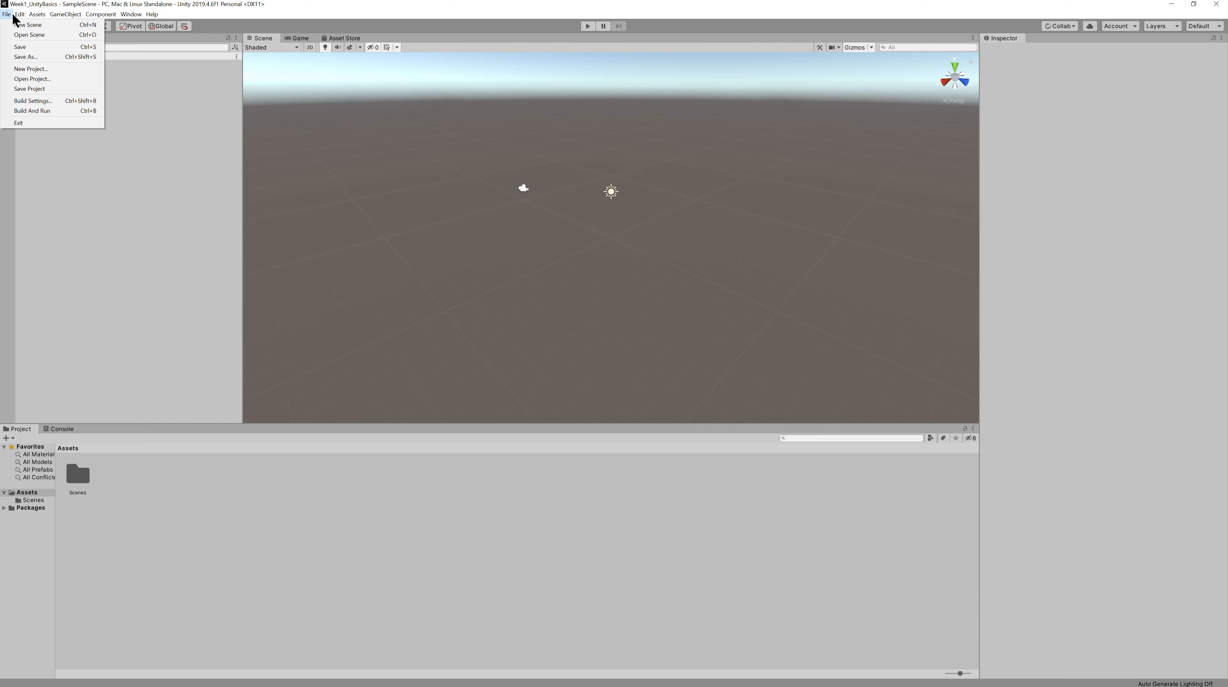
mouse_move(34, 17)
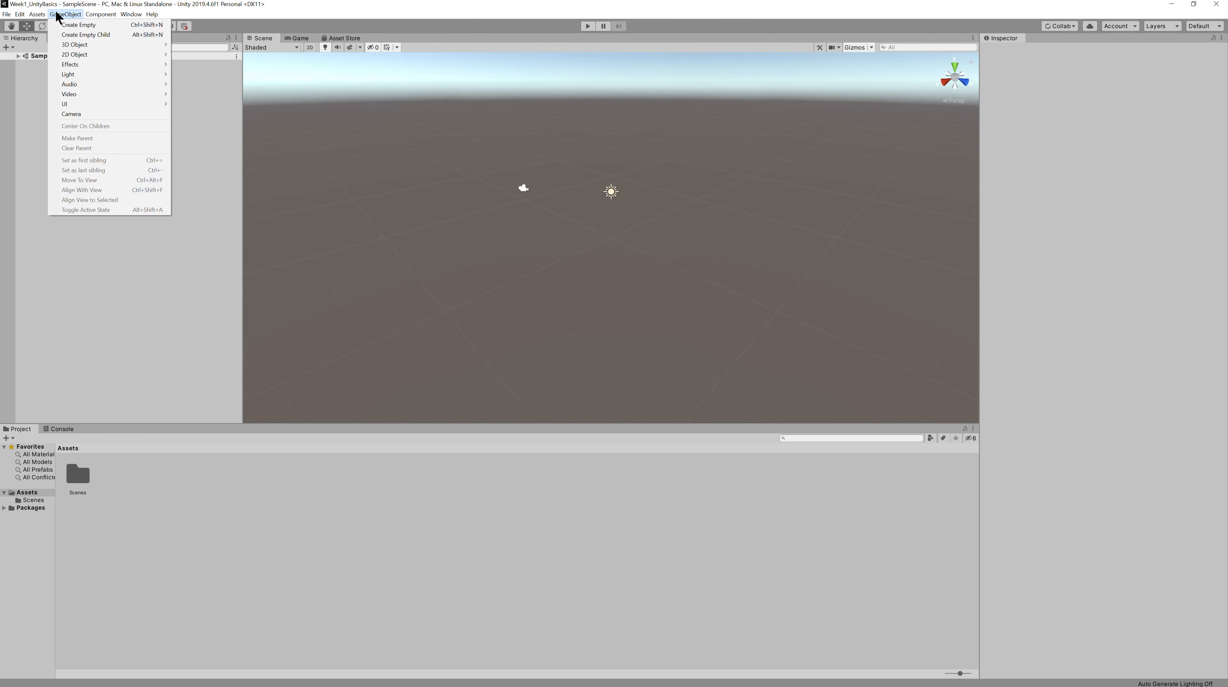
mouse_move(127, 17)
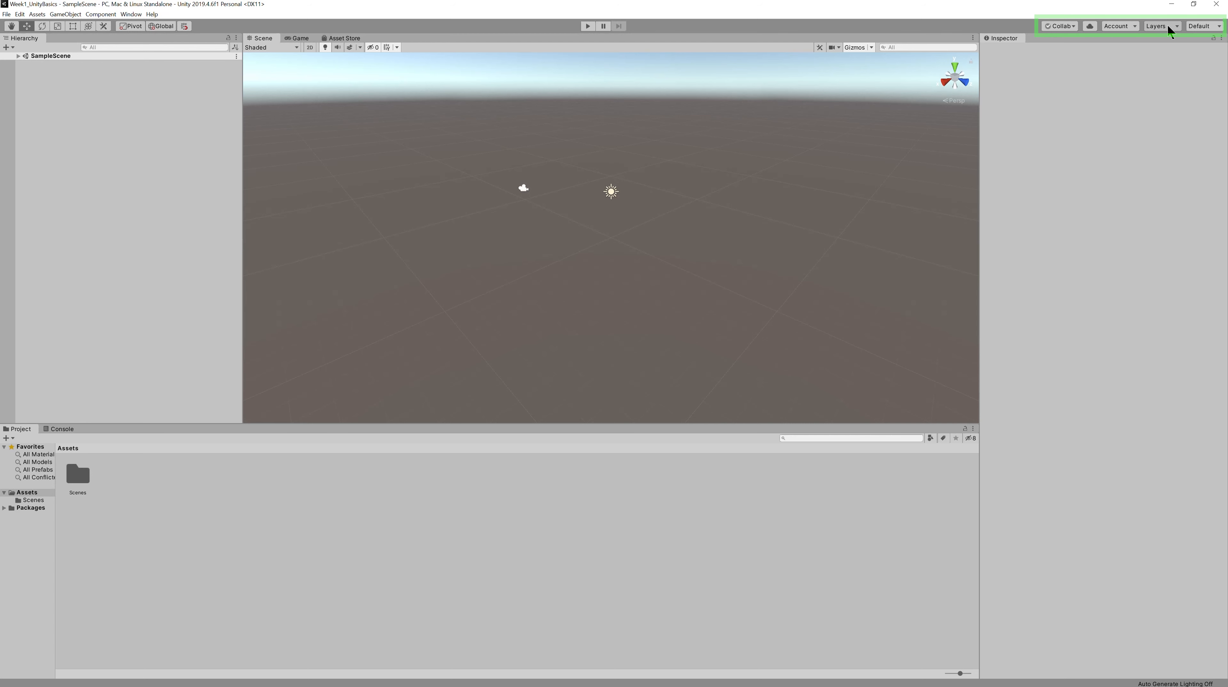
click(1211, 27)
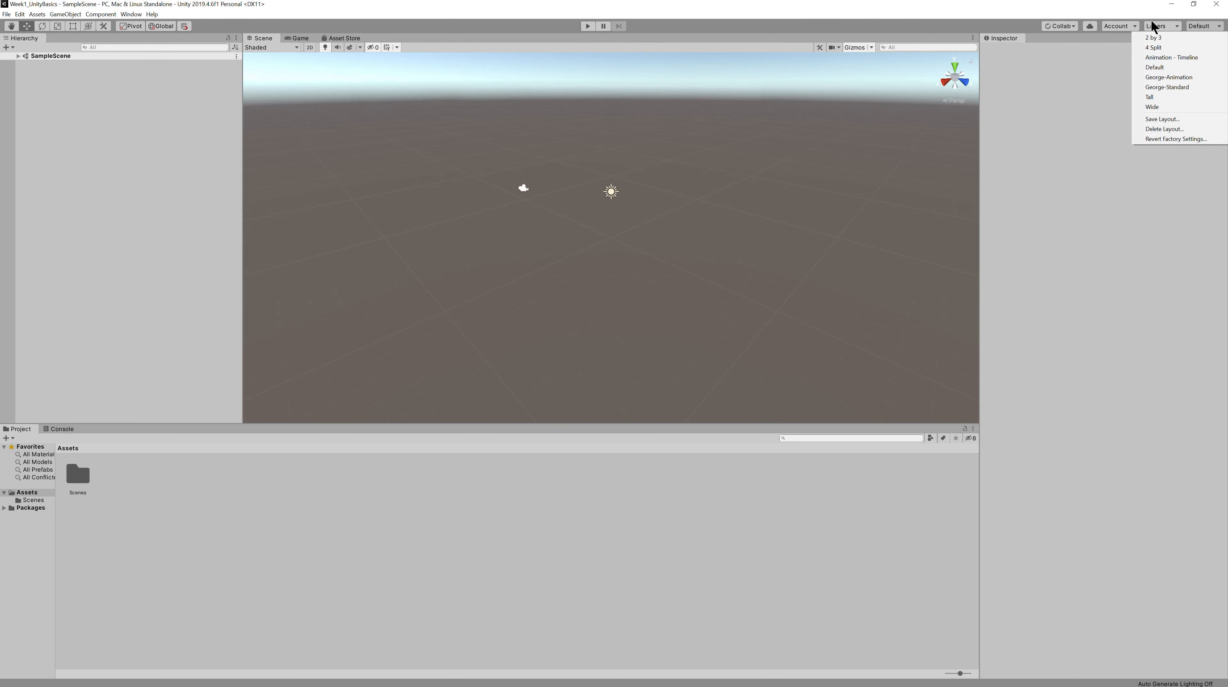
click(1143, 12)
click(692, 298)
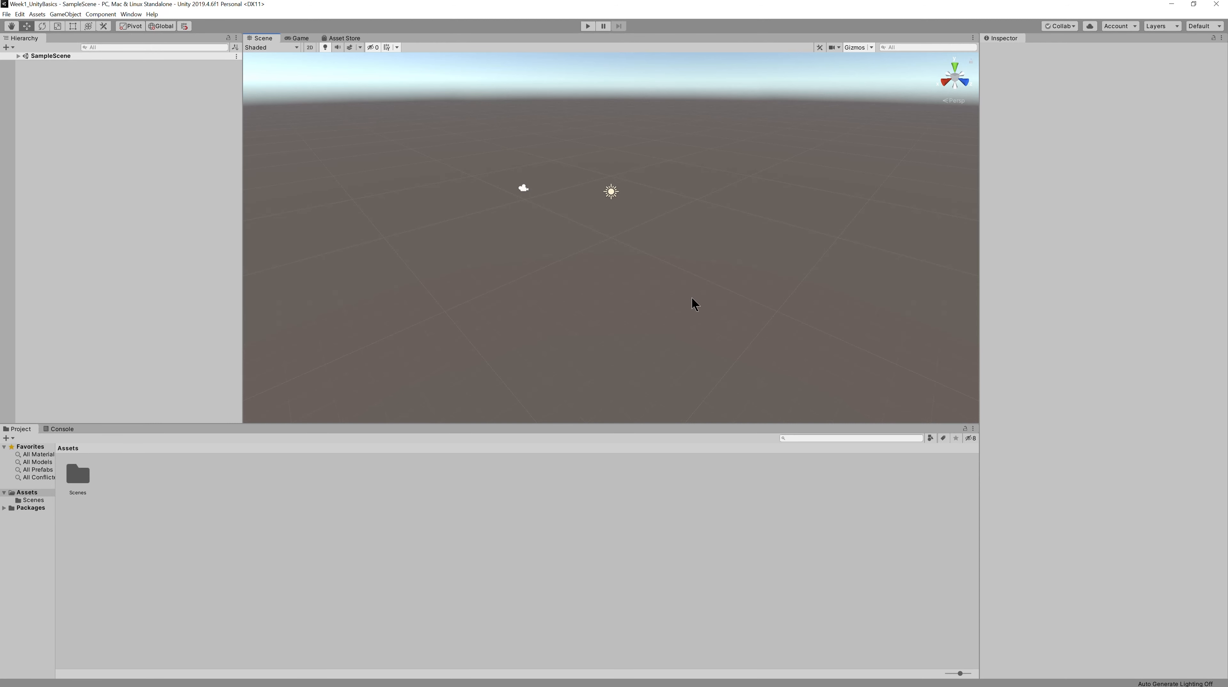
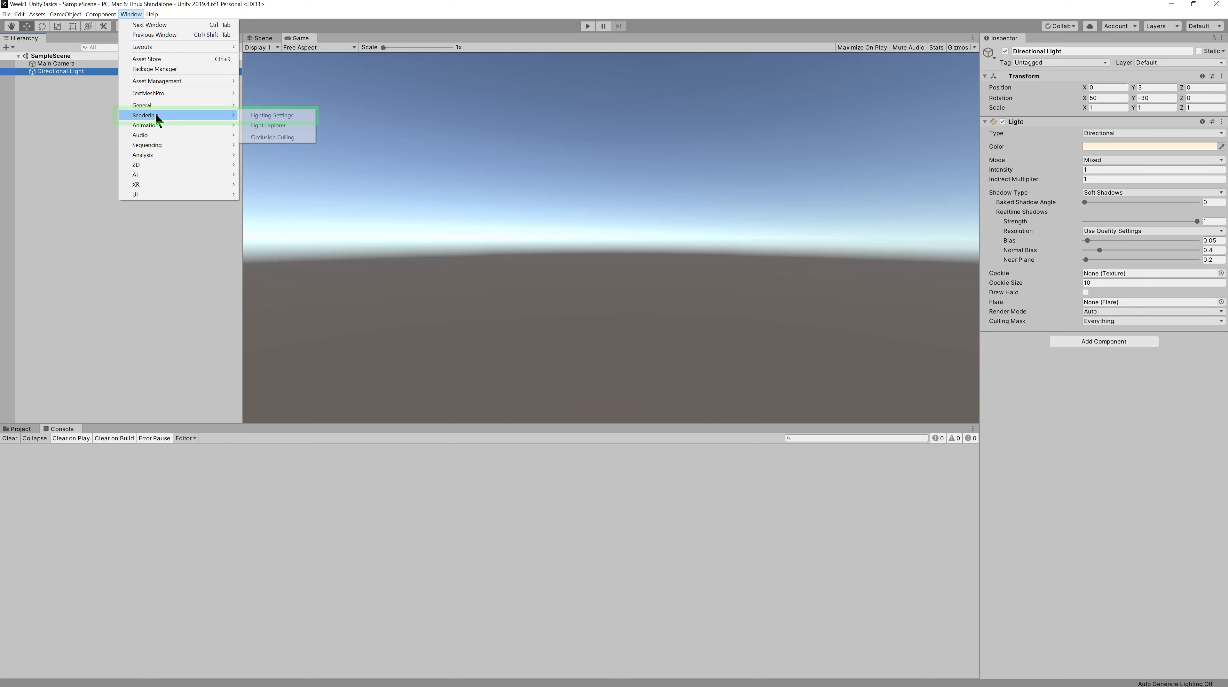
Open the Lighting Settings window and move it over the Game view
click(261, 116)
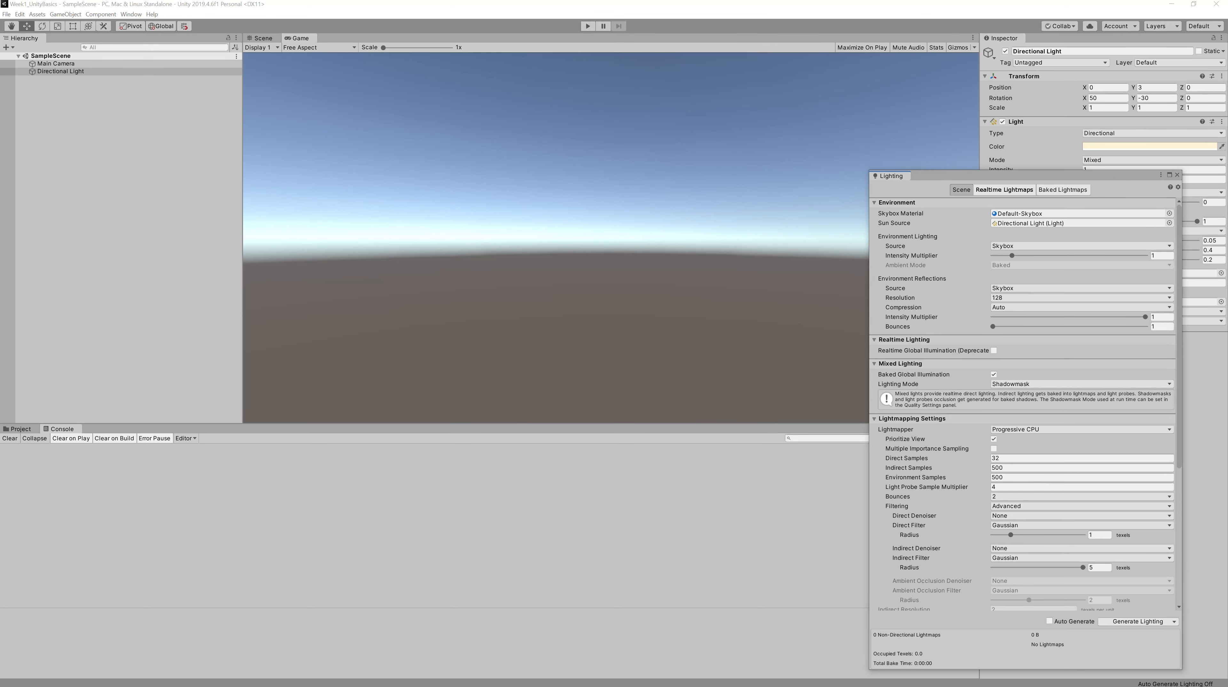
drag(957, 176, 718, 84)
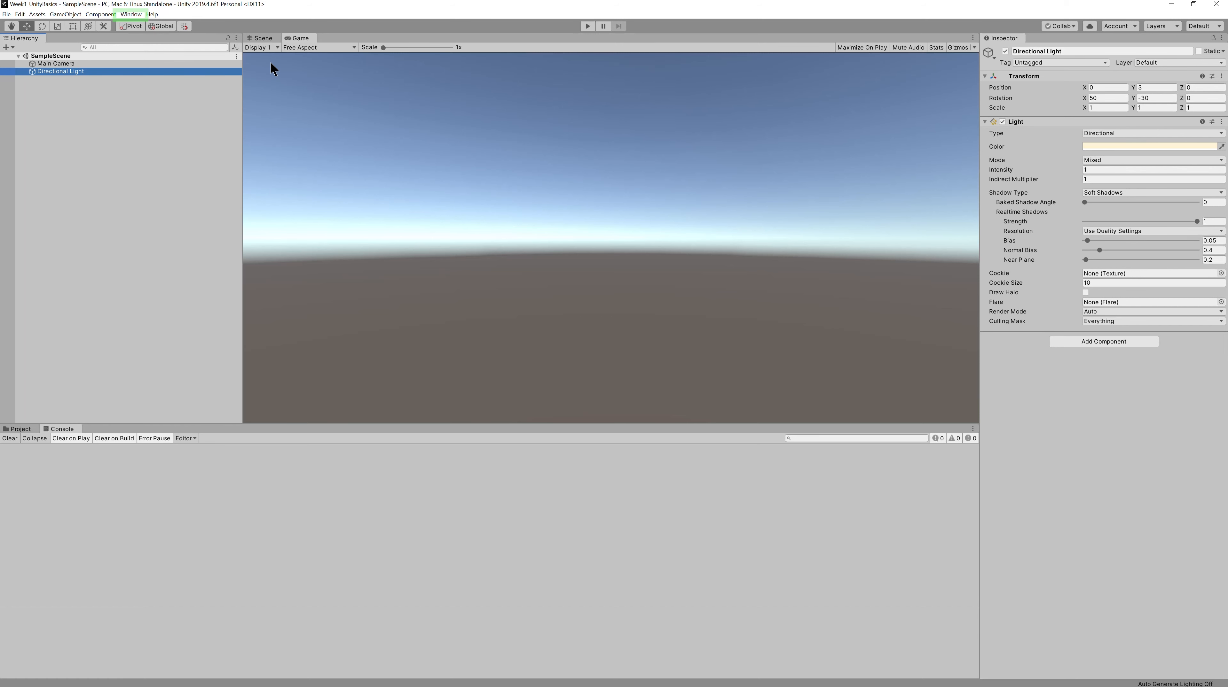
click(136, 14)
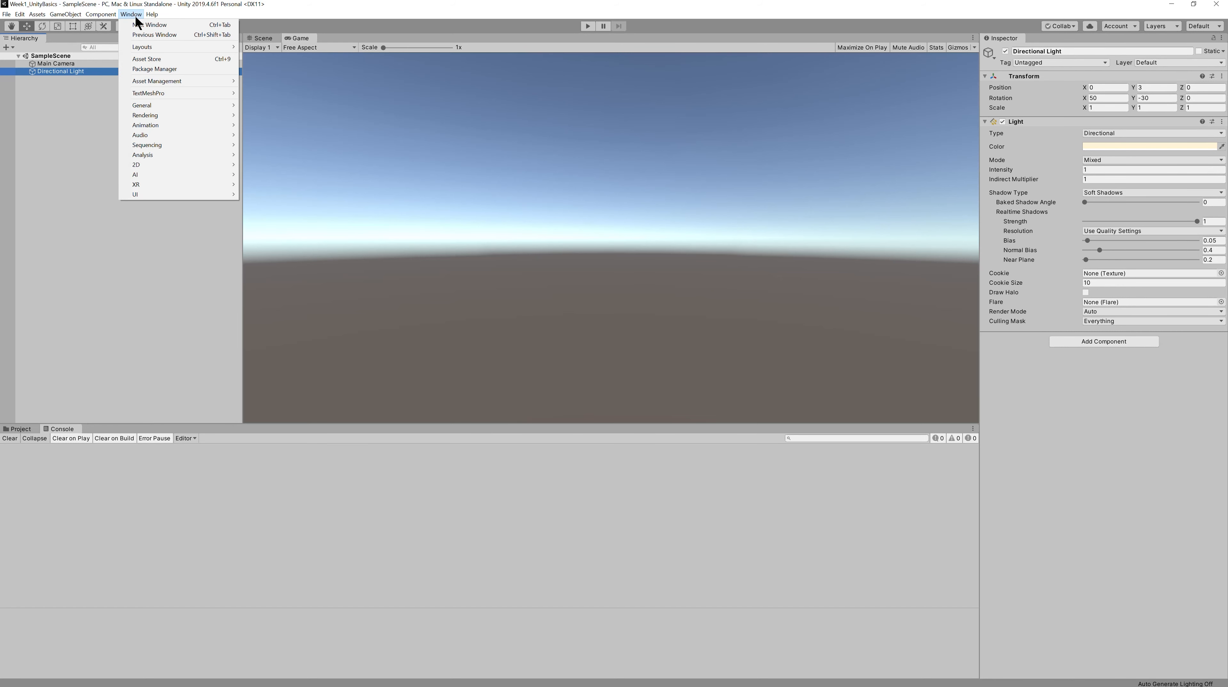
mouse_move(145, 95)
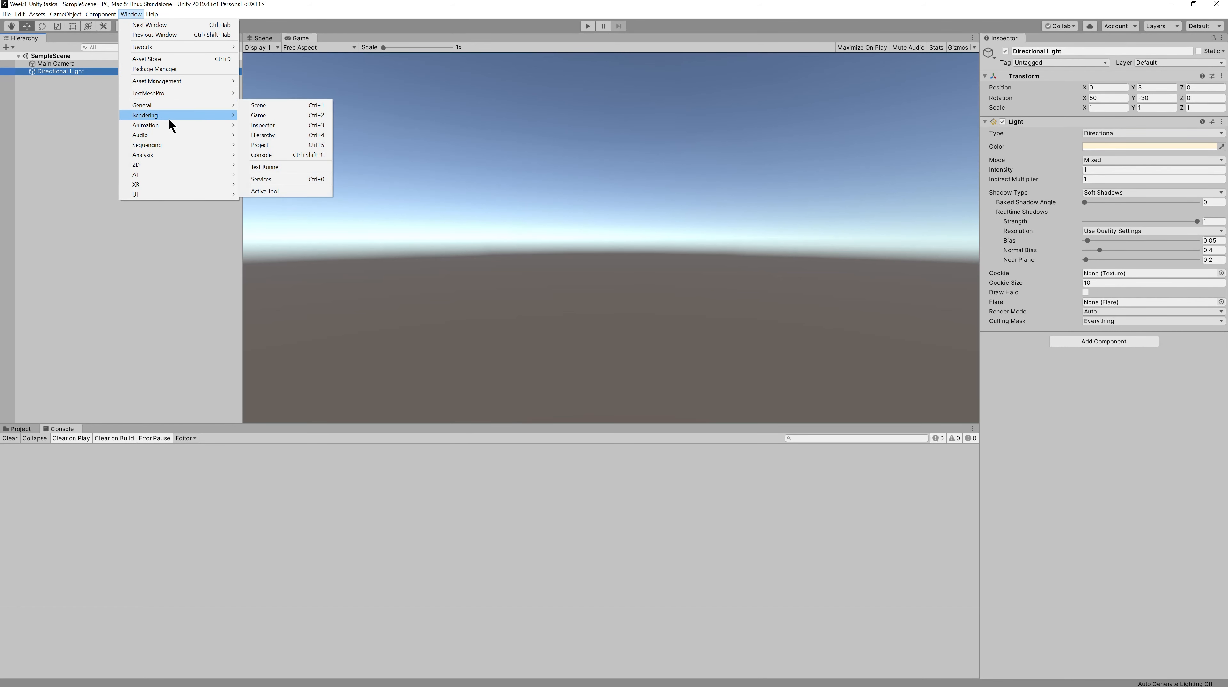
mouse_move(170, 143)
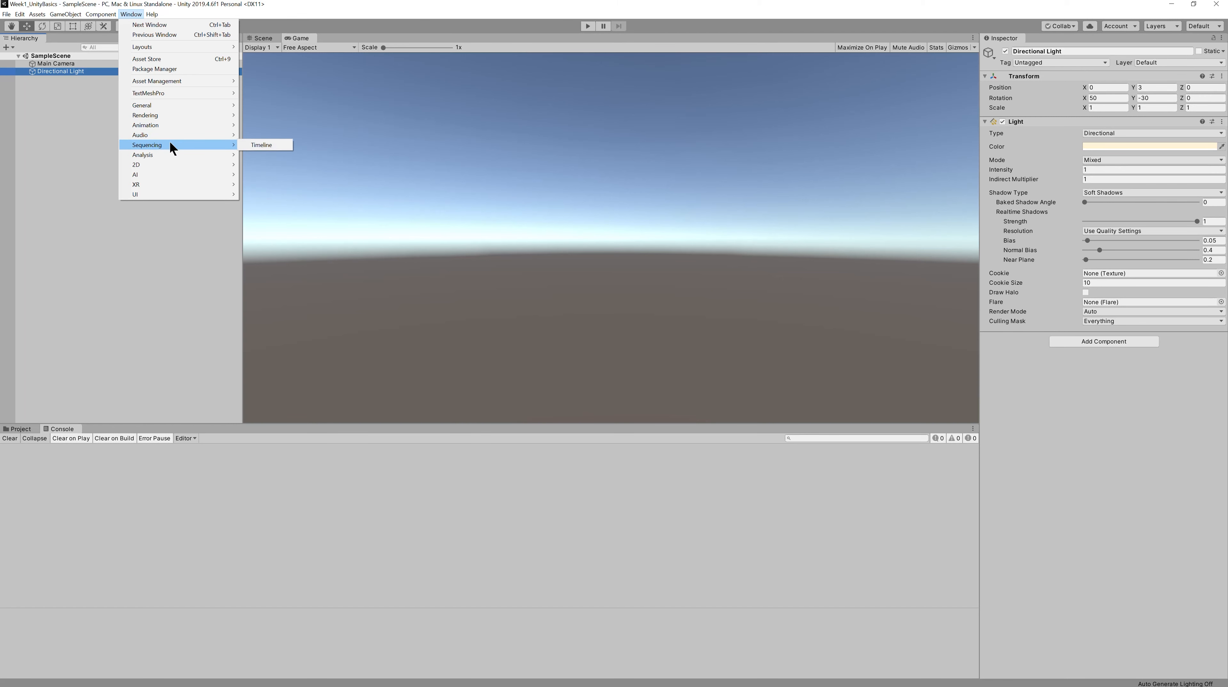
click(148, 189)
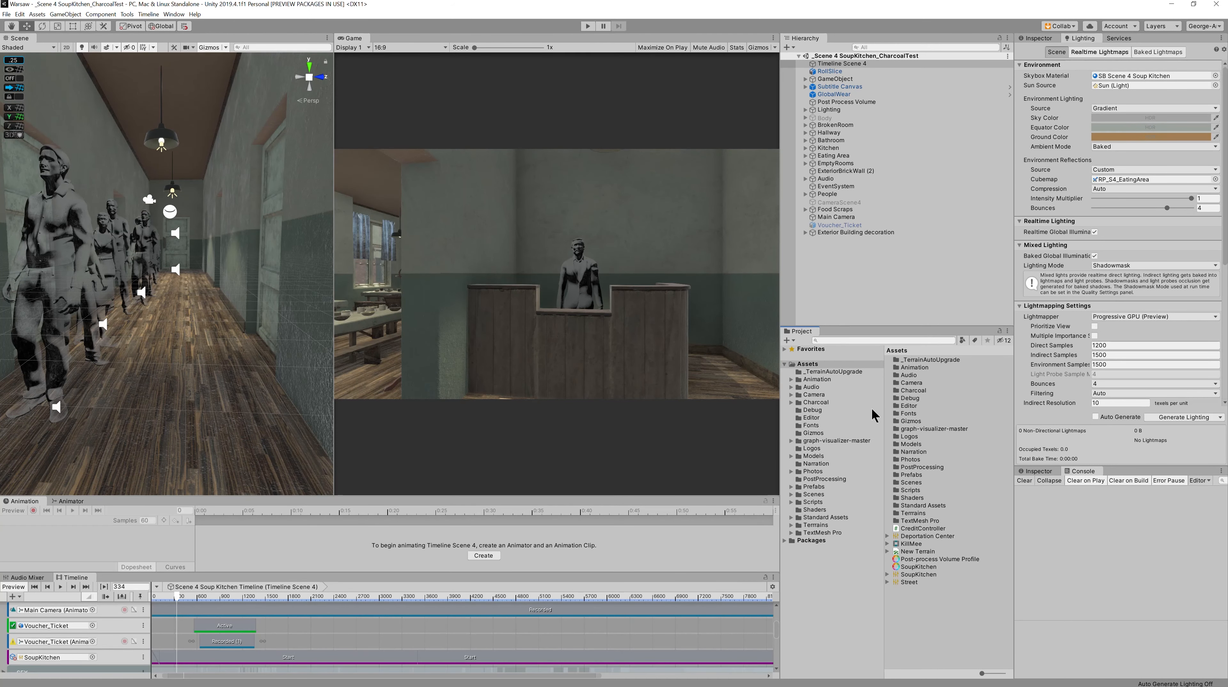
Browse the project's asset folders, expanding Animation, Audio, Camera and Charcoal to view their subfolders
click(835, 372)
click(831, 379)
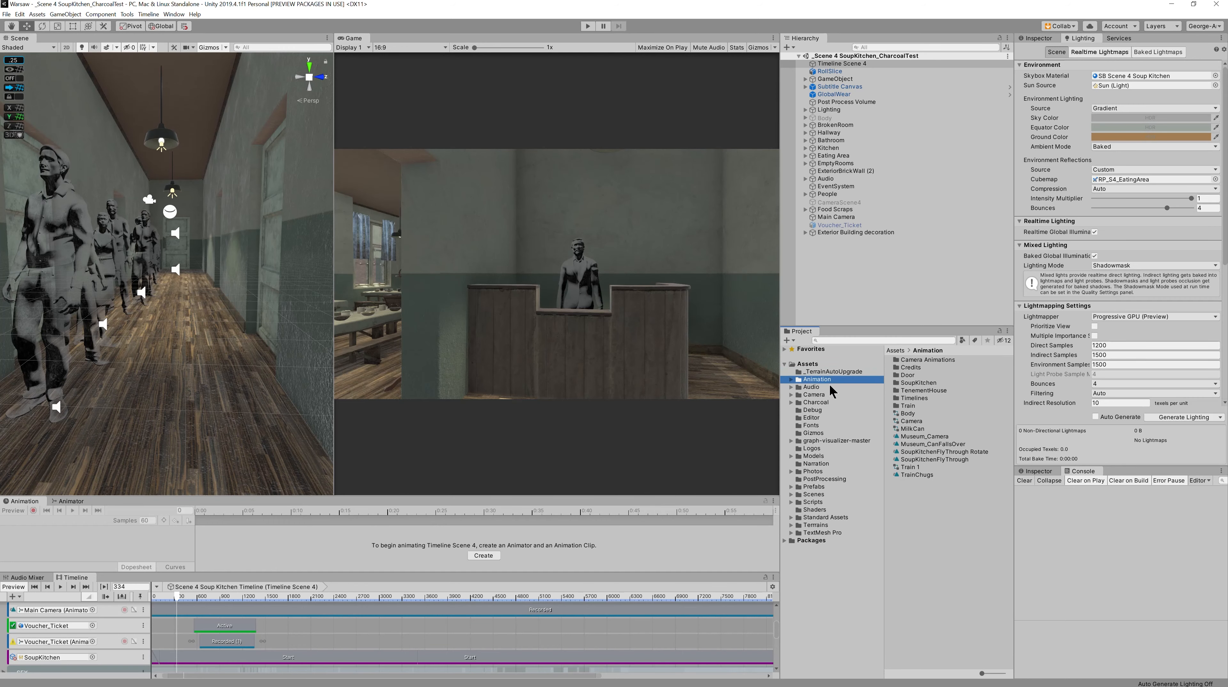
click(829, 388)
key(Down)
click(790, 403)
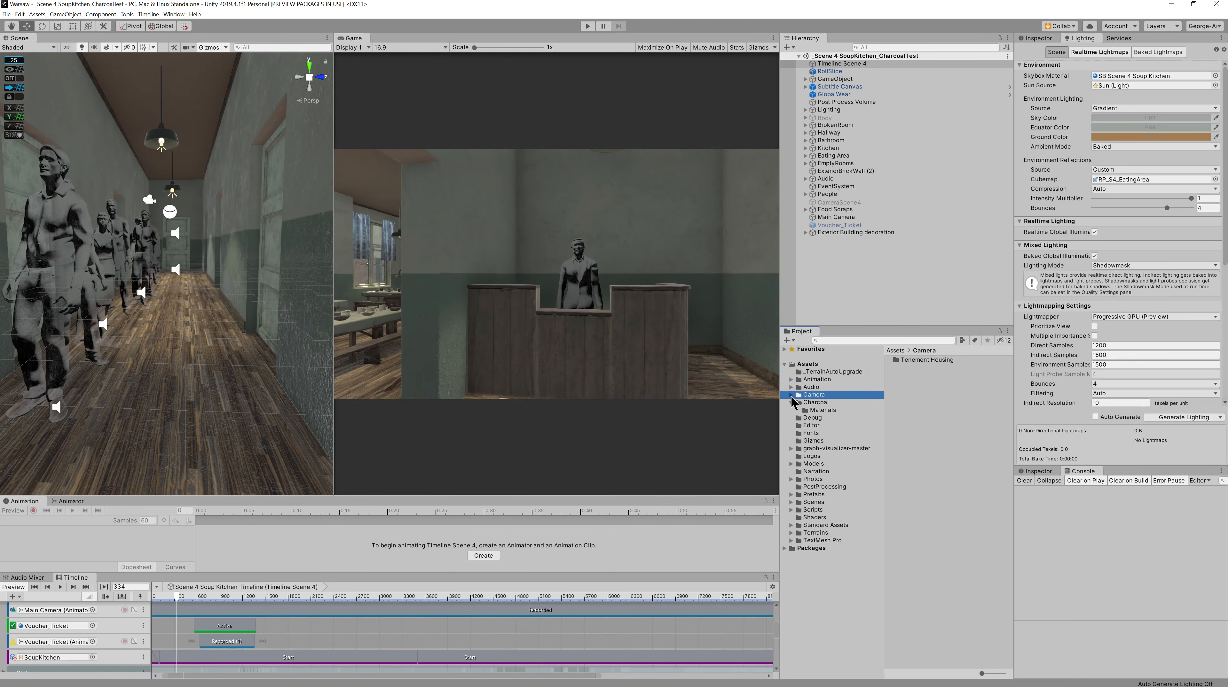
click(791, 396)
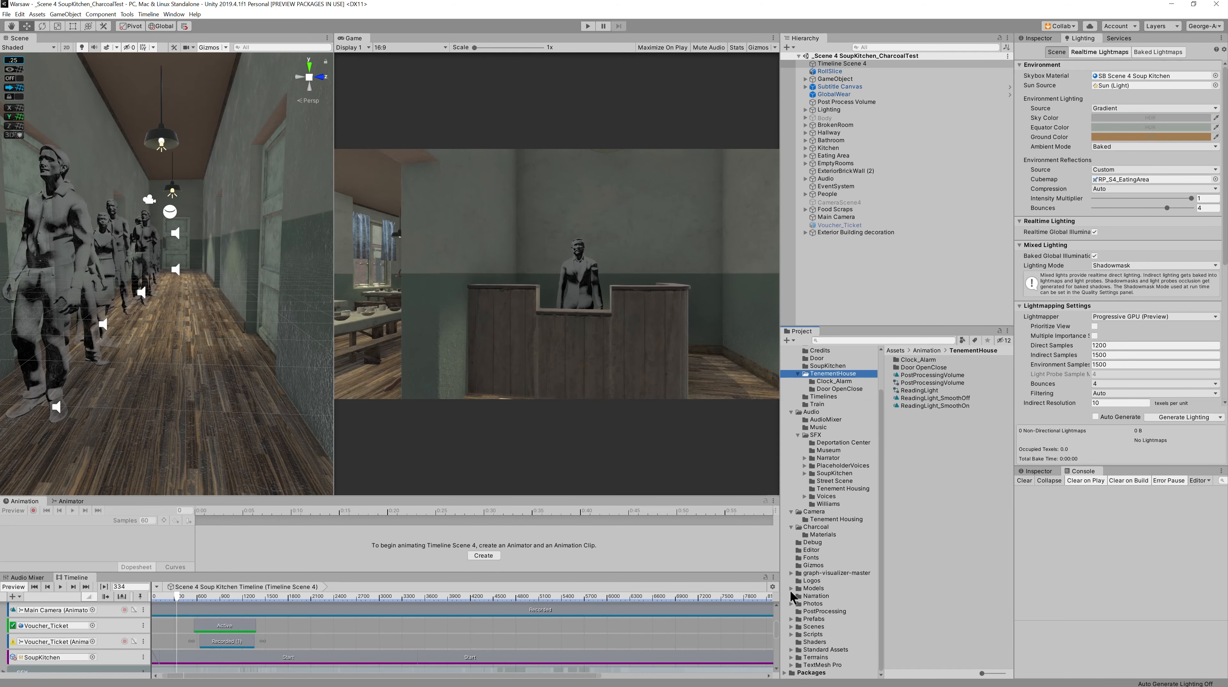
Expand the Models folder and its Exterior subfolders, and open the Door Walls folder under Doors/Textures
click(790, 589)
scroll(810, 567, down, 3)
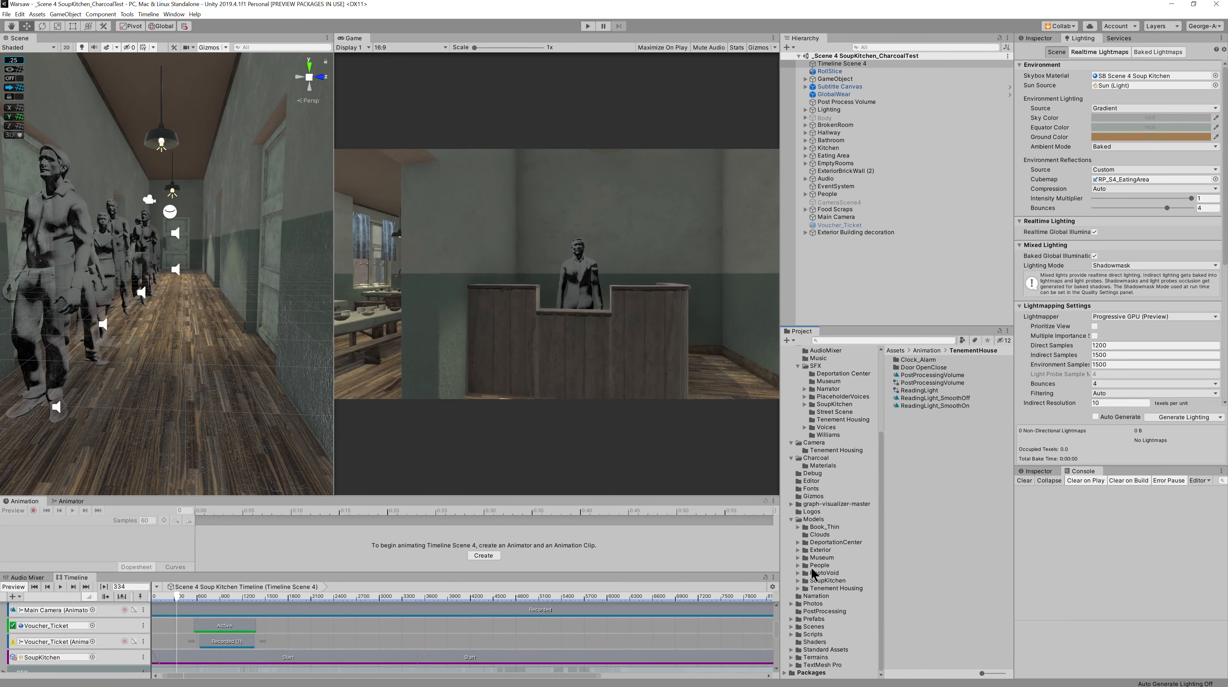
click(798, 550)
scroll(811, 535, down, 2)
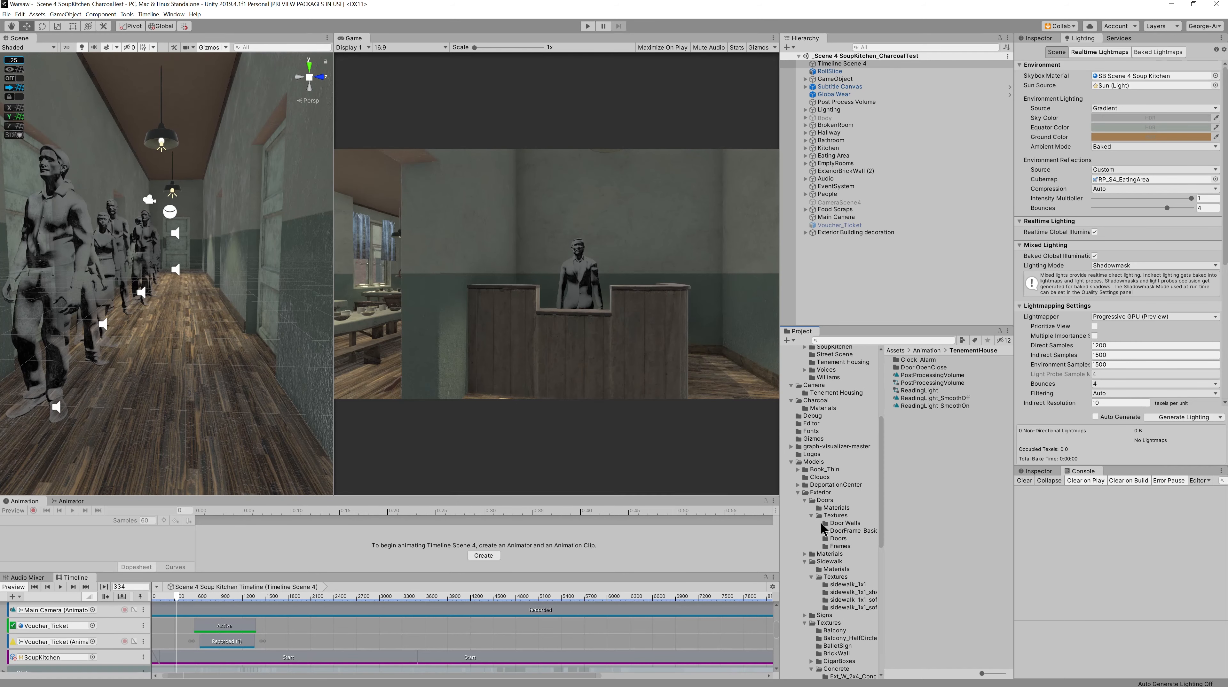
click(820, 523)
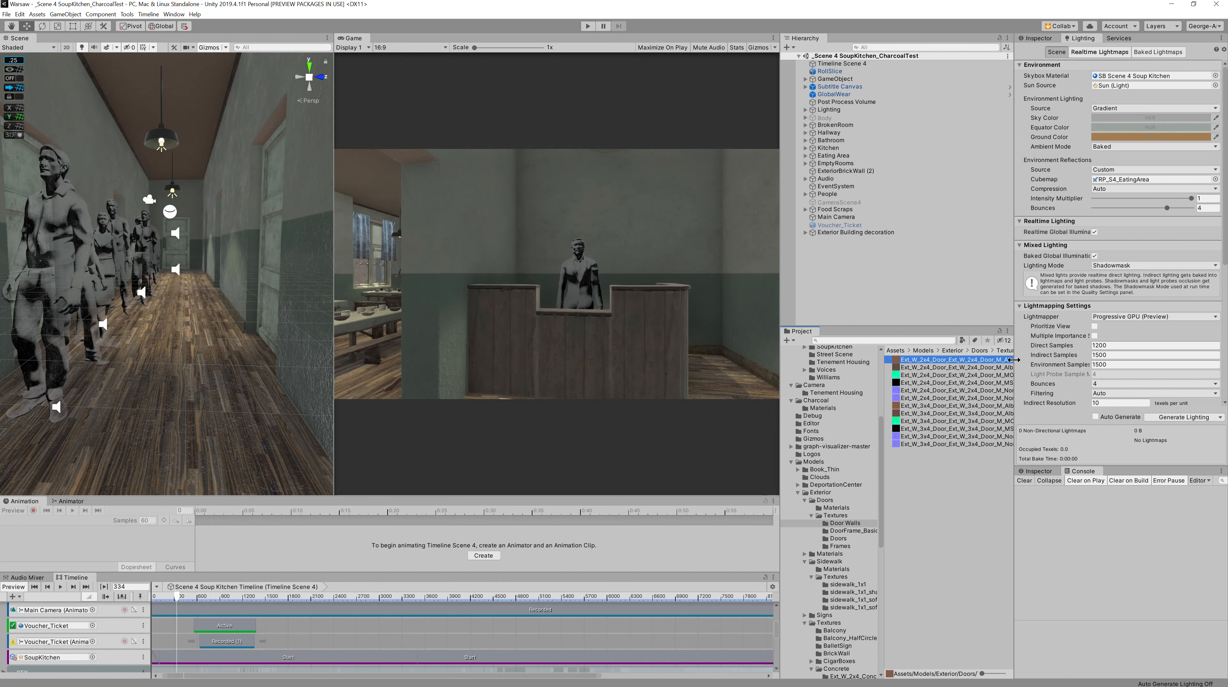
Widen the project asset list, search the assets for "door", look through the results and clear the search
drag(1013, 360, 1040, 359)
click(924, 342)
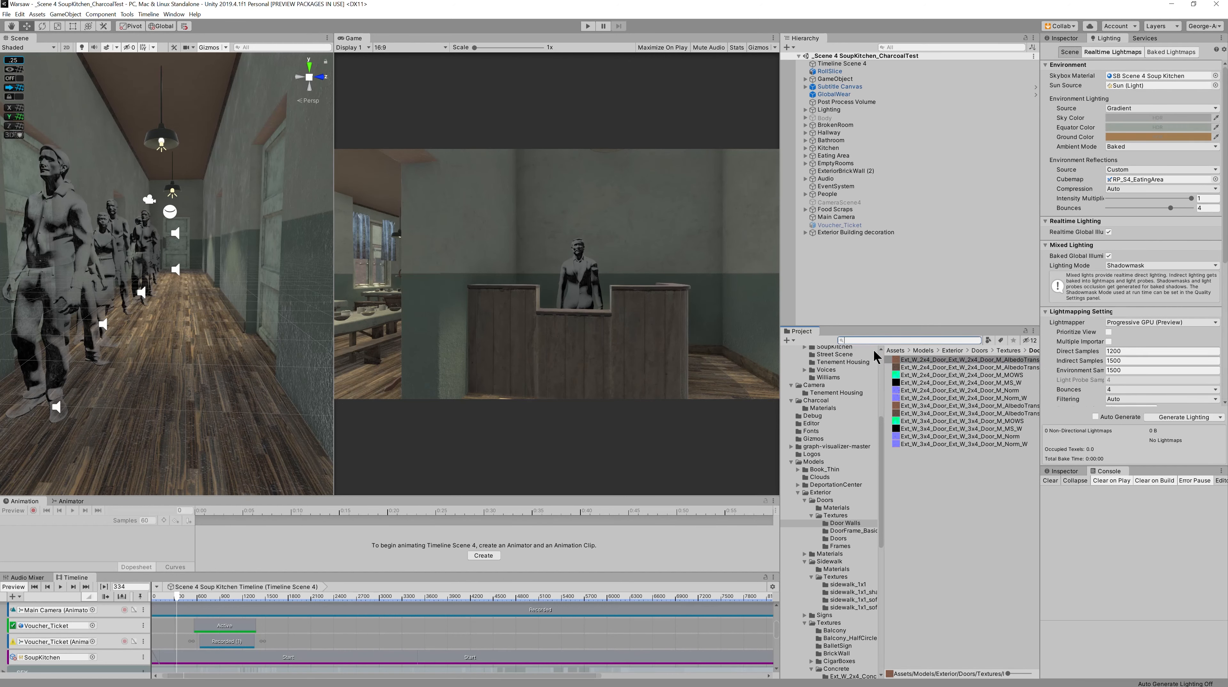
text(door)
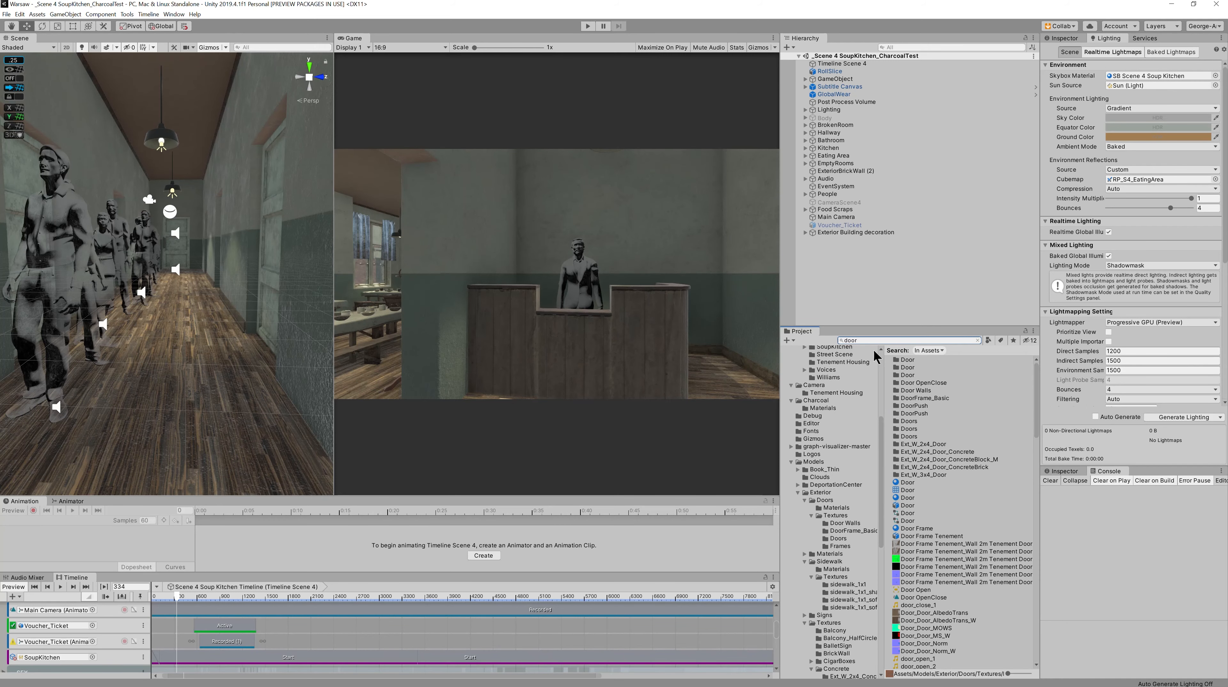
scroll(975, 456, down, 3)
scroll(981, 462, down, 15)
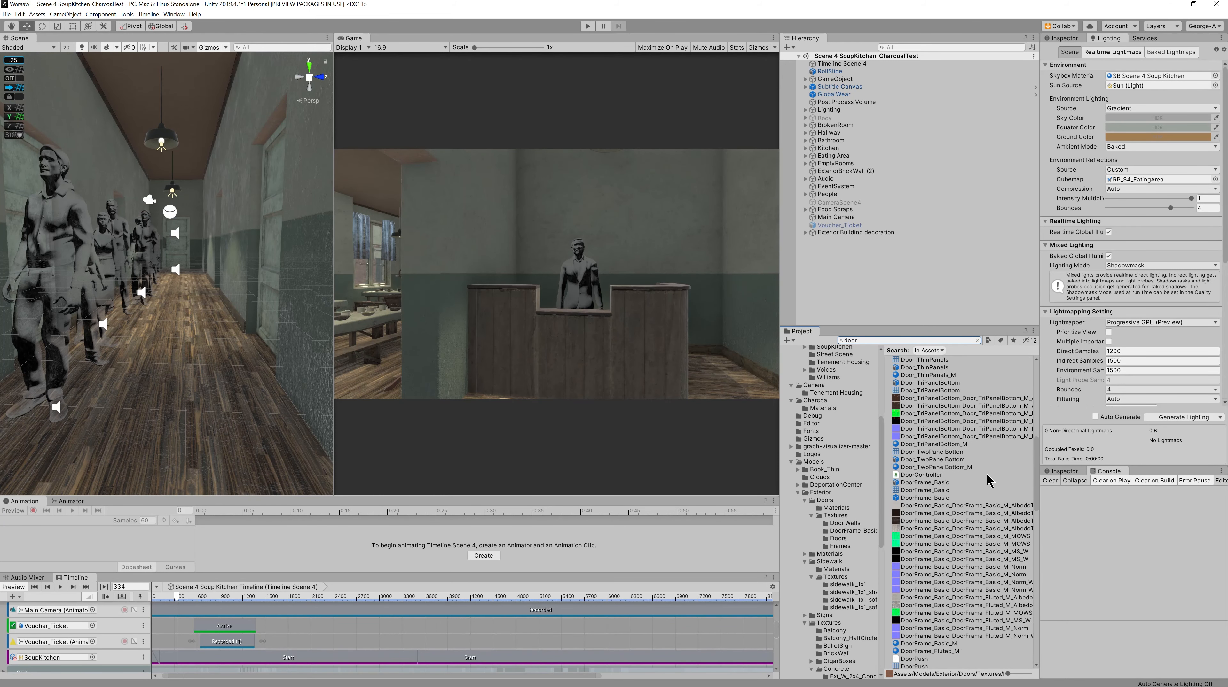
drag(1036, 515, 1035, 411)
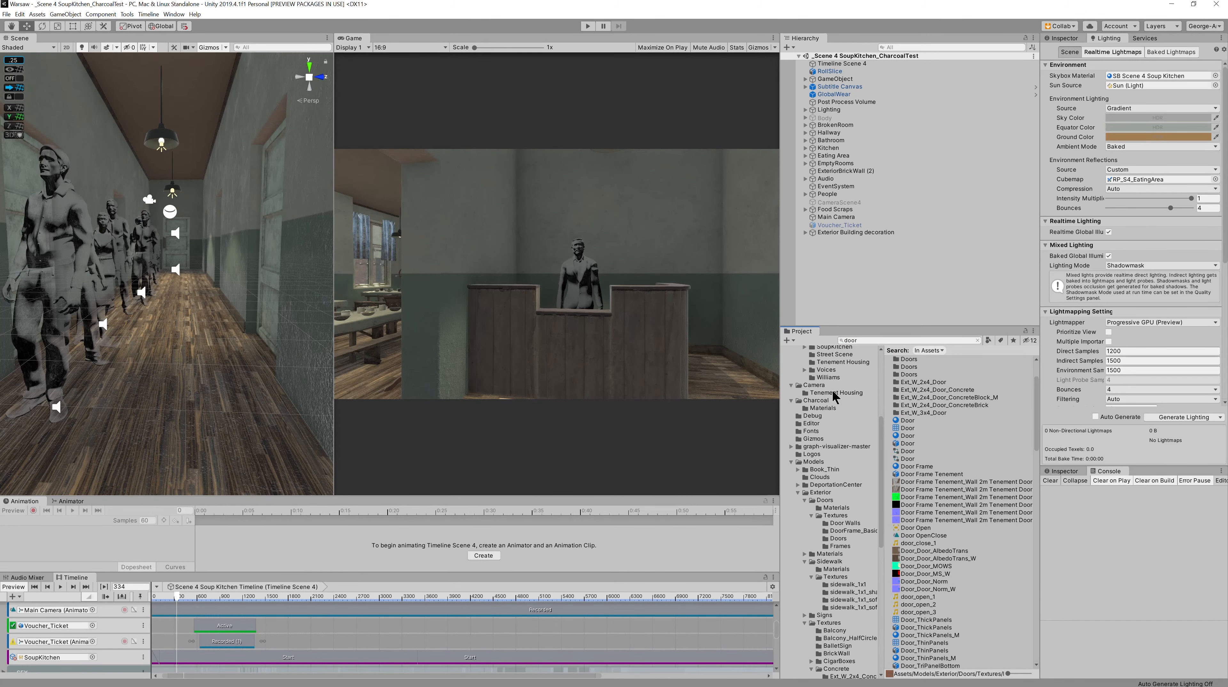
click(977, 340)
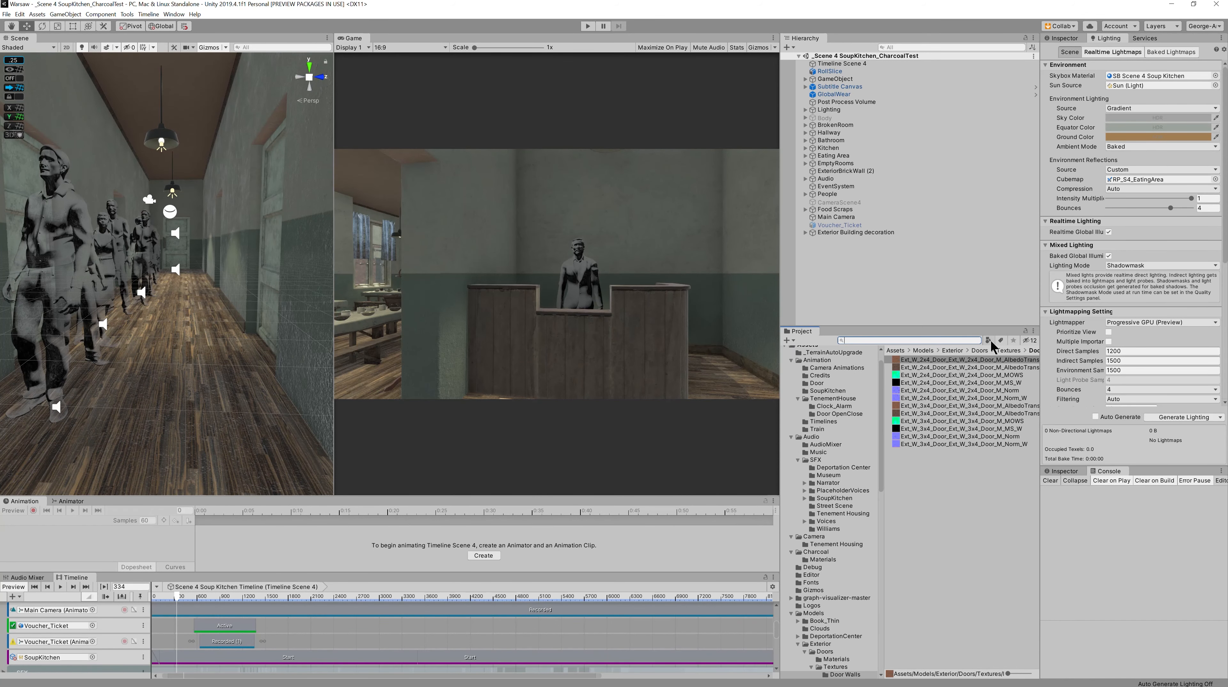
Filter the project assets by type, viewing Model, Texture and Scene assets in turn
click(988, 340)
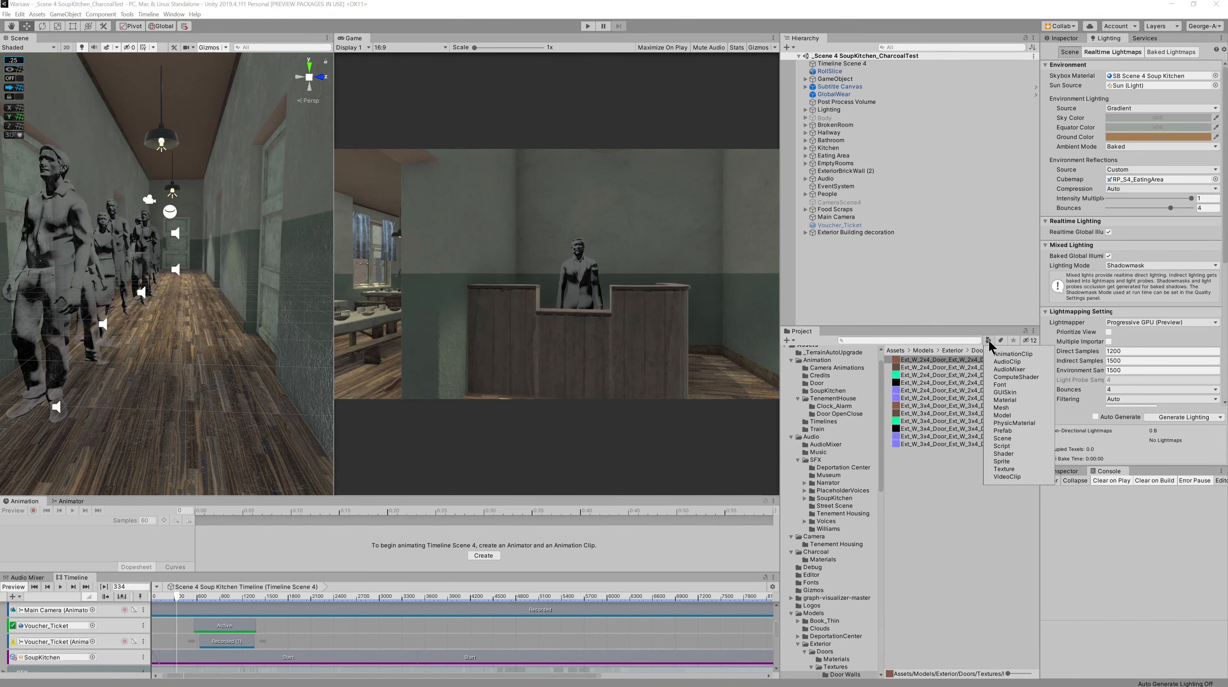
click(1016, 414)
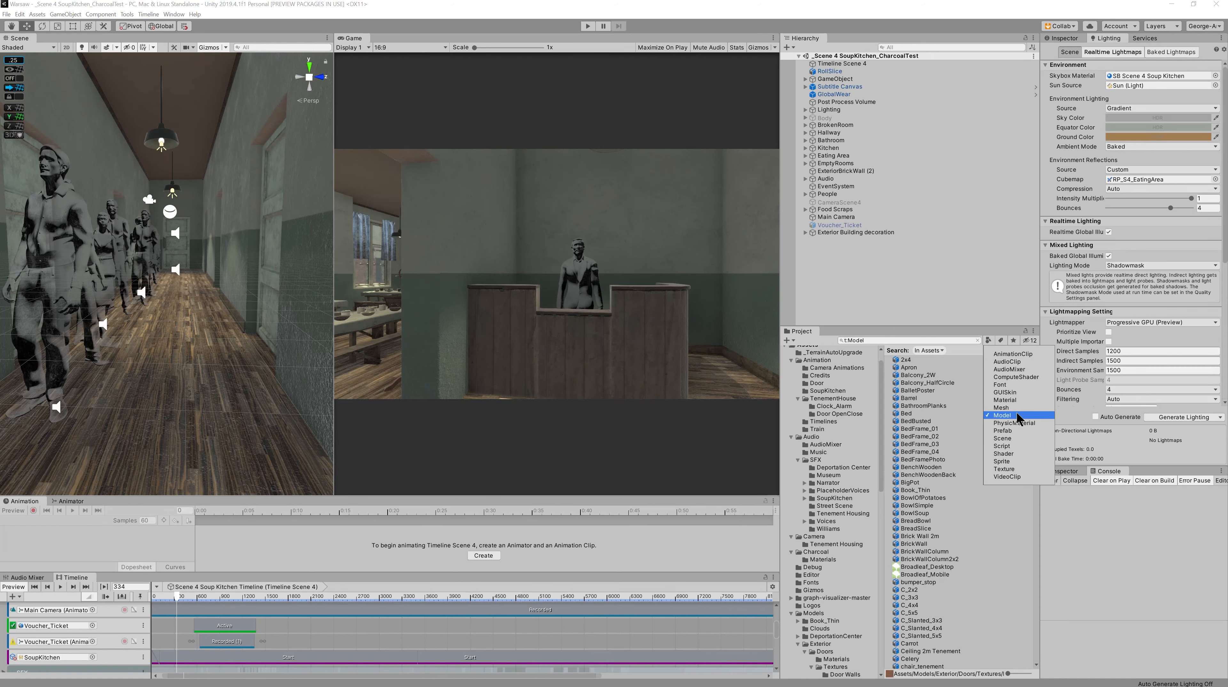
click(1011, 469)
click(1013, 438)
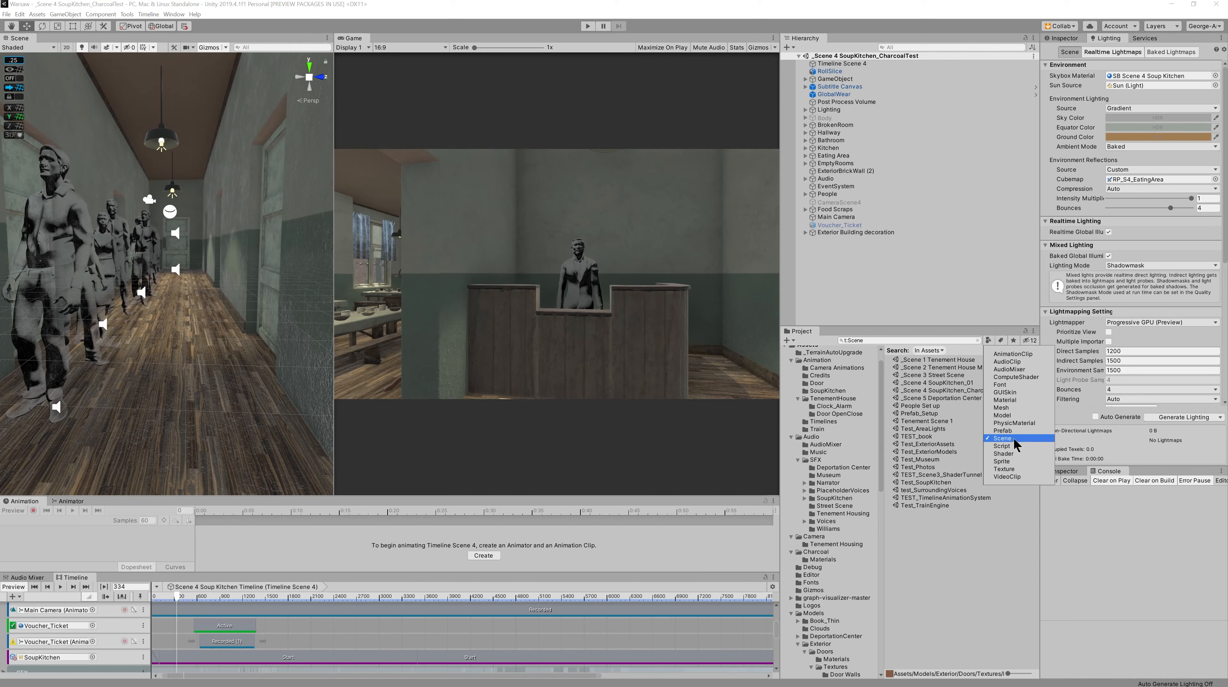
Switch the editor to the Default window layout
click(969, 538)
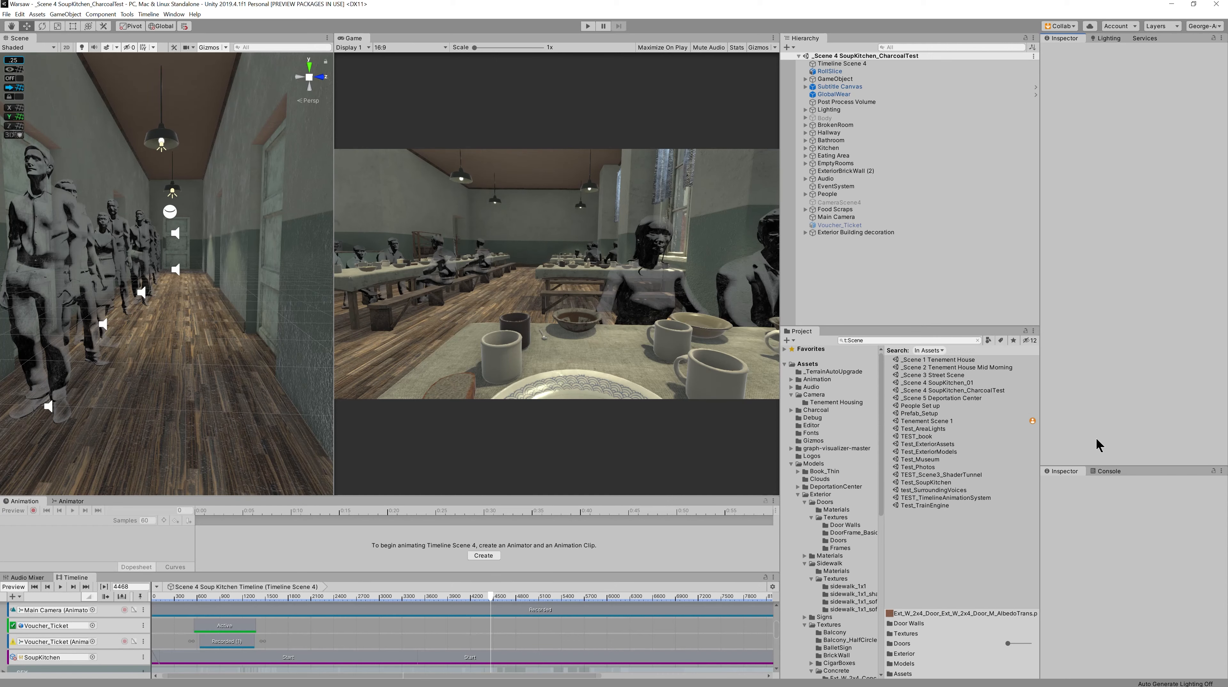
click(1203, 26)
click(1179, 68)
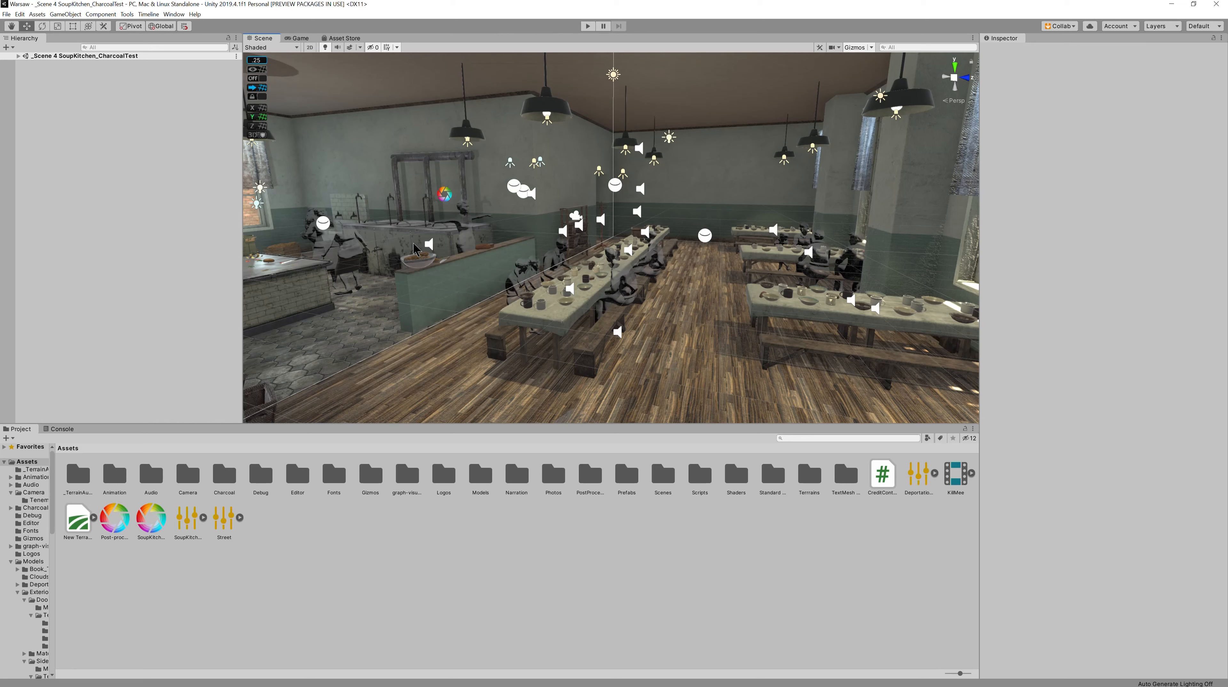
Expand the scene in the Hierarchy and select objects such as Bathroom and Audio to view their properties in the Inspector
click(1042, 157)
click(96, 117)
click(135, 132)
key(Down)
key(Down)
key(Down)
key(Down)
key(Down)
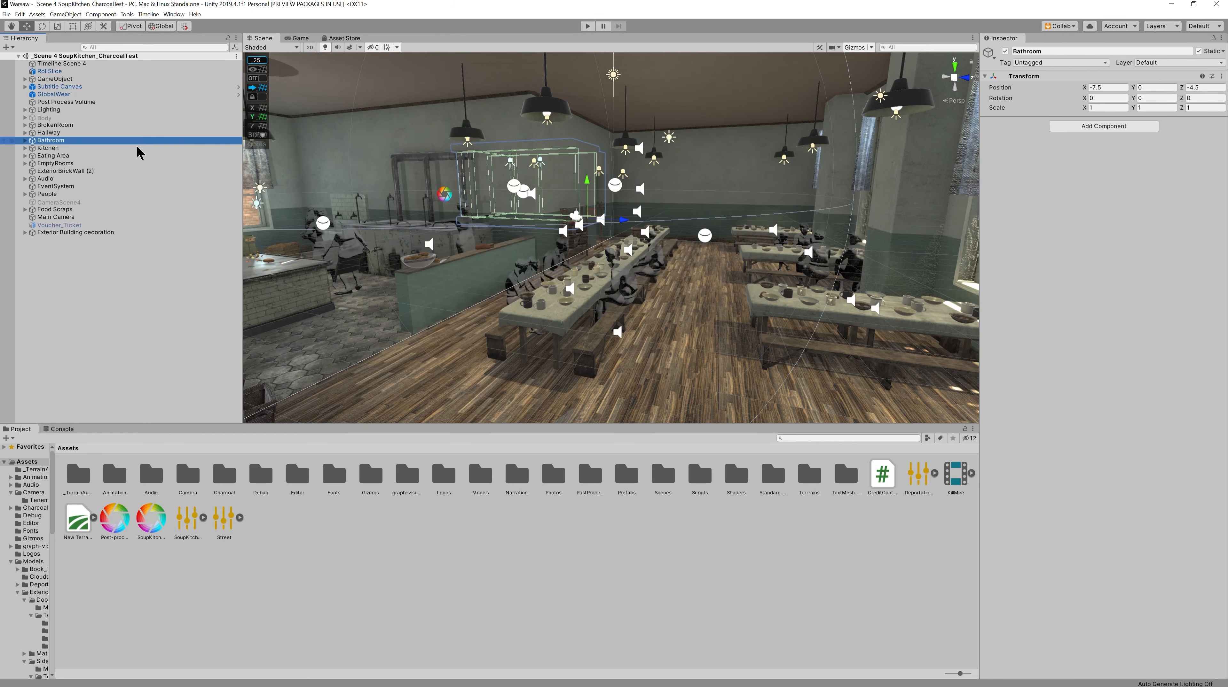
click(132, 178)
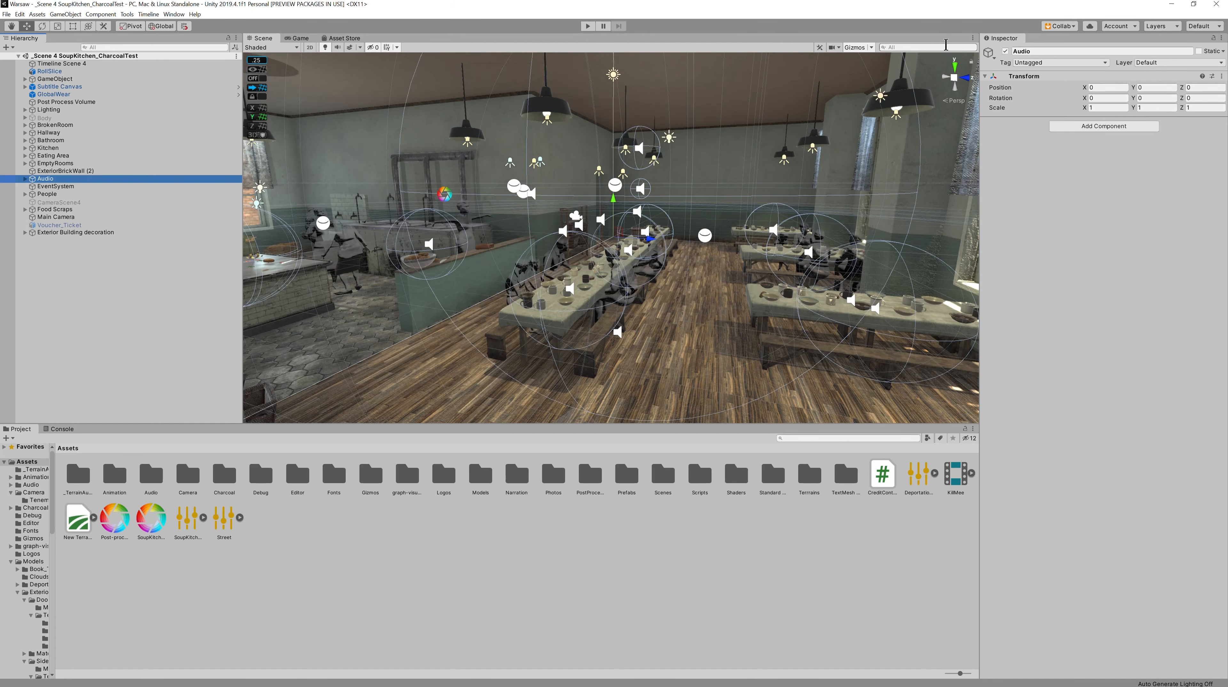
click(1090, 108)
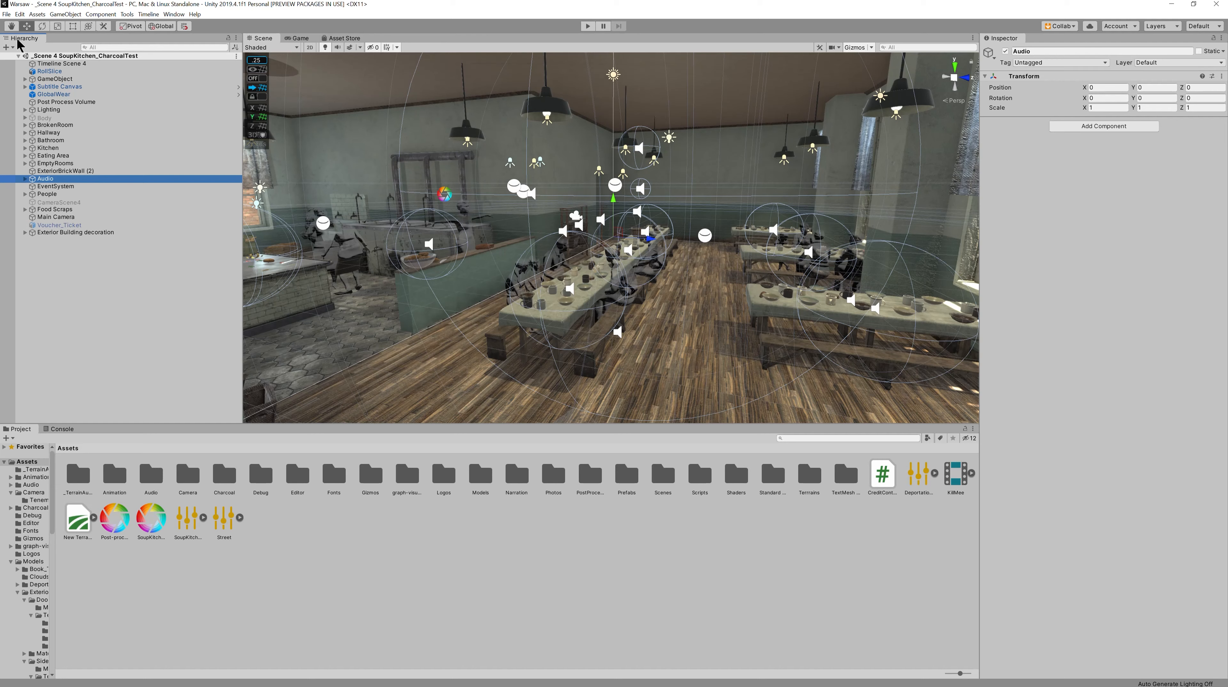
Dock the Hierarchy window between the Scene view and the Inspector, and widen it until full object names fit
drag(22, 38, 900, 235)
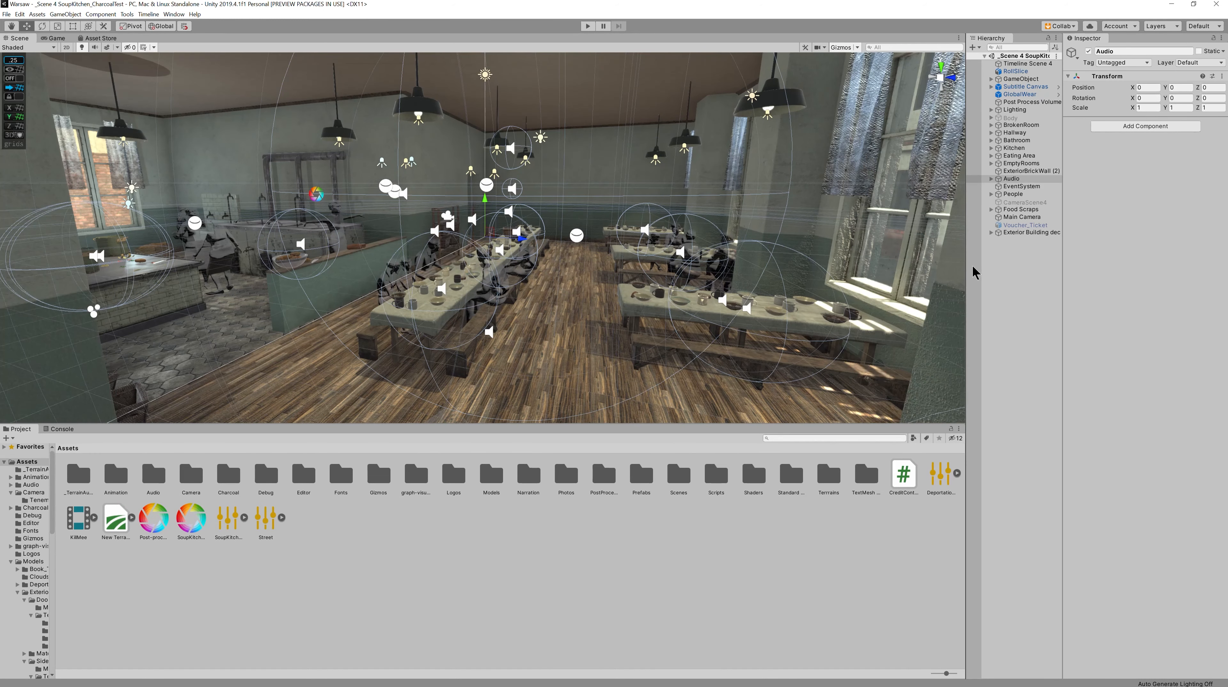
drag(966, 265, 910, 267)
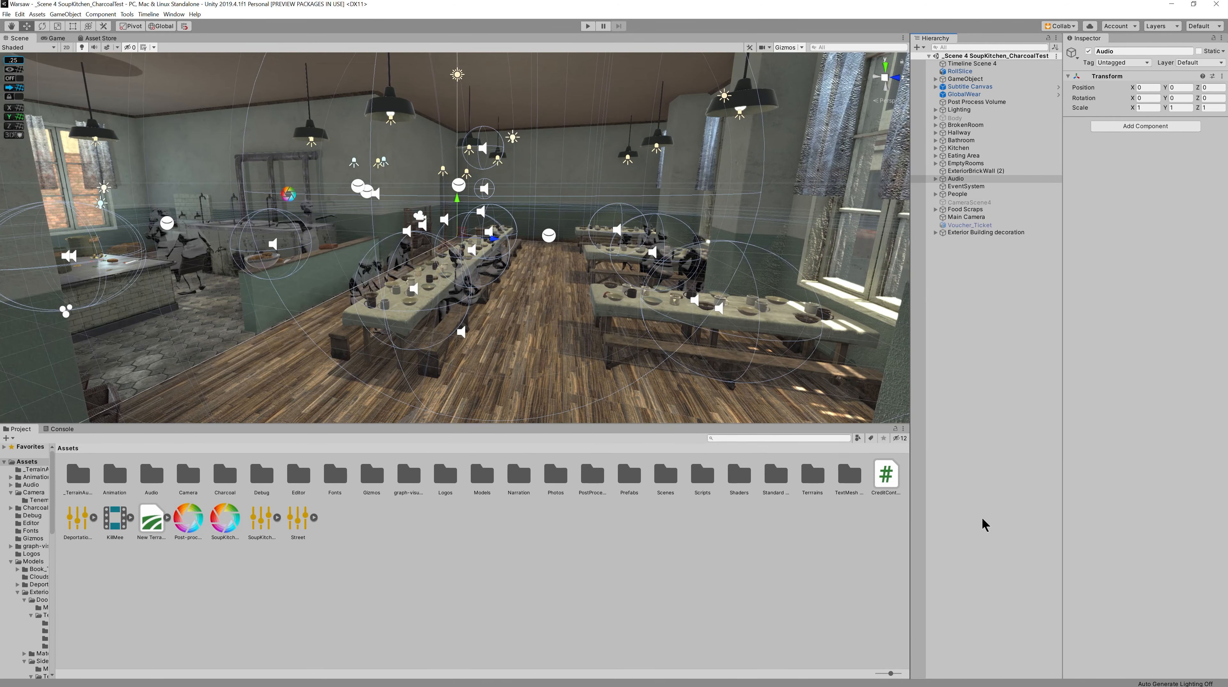
click(990, 432)
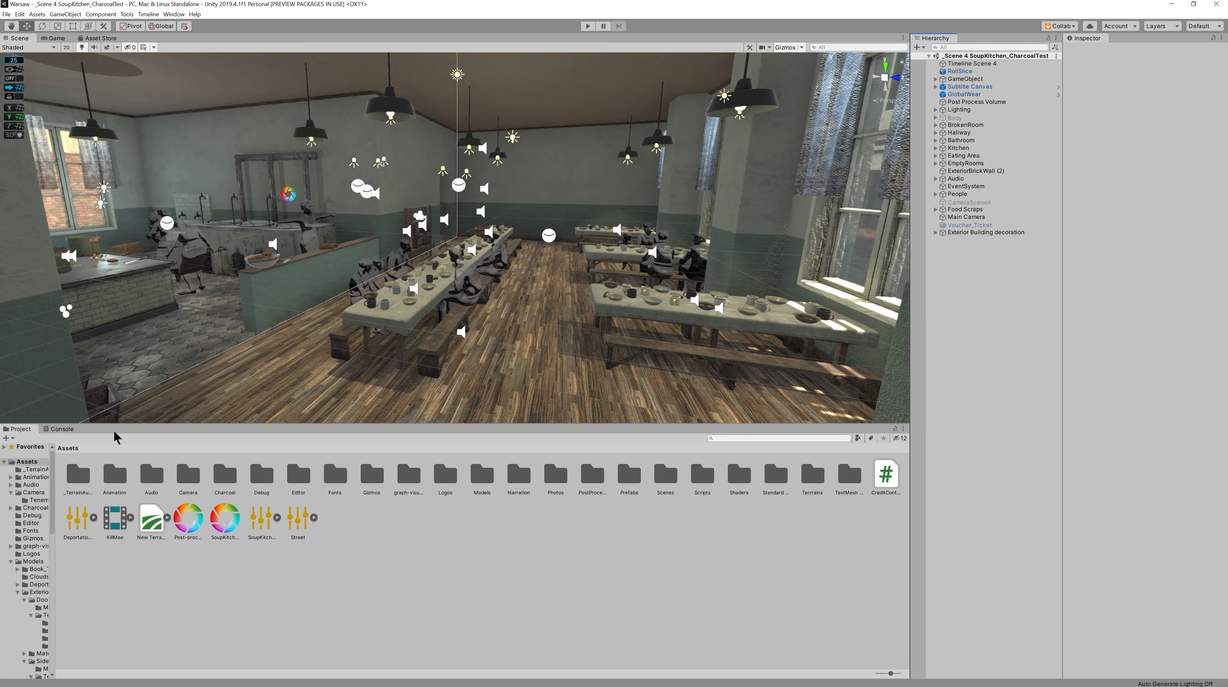
Dock the Project window below the Hierarchy and show its assets as a compact list with a wider folder tree
drag(18, 433, 840, 366)
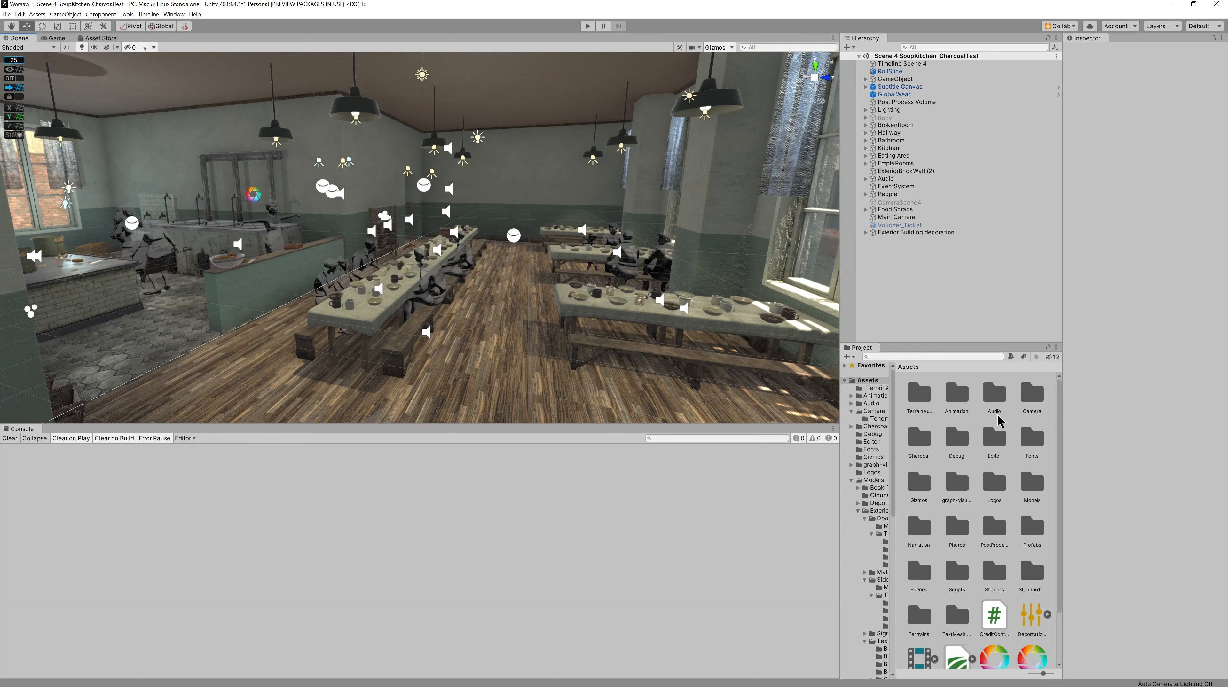
drag(1043, 674, 1030, 674)
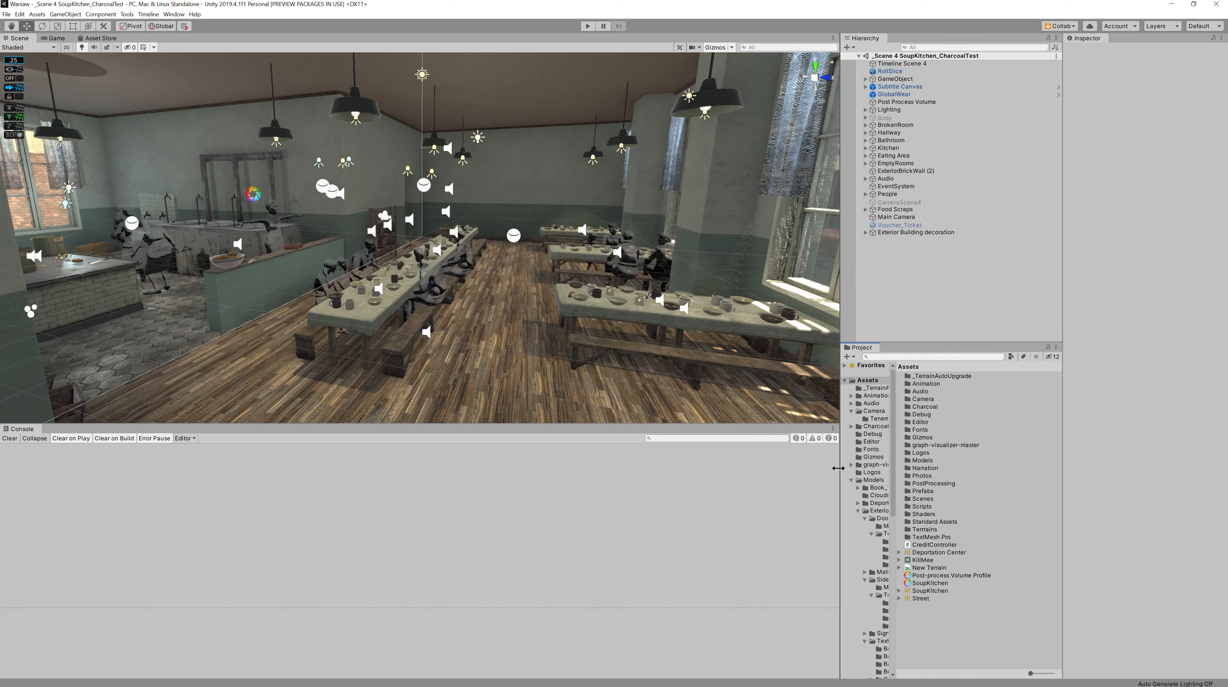
drag(840, 470, 967, 451)
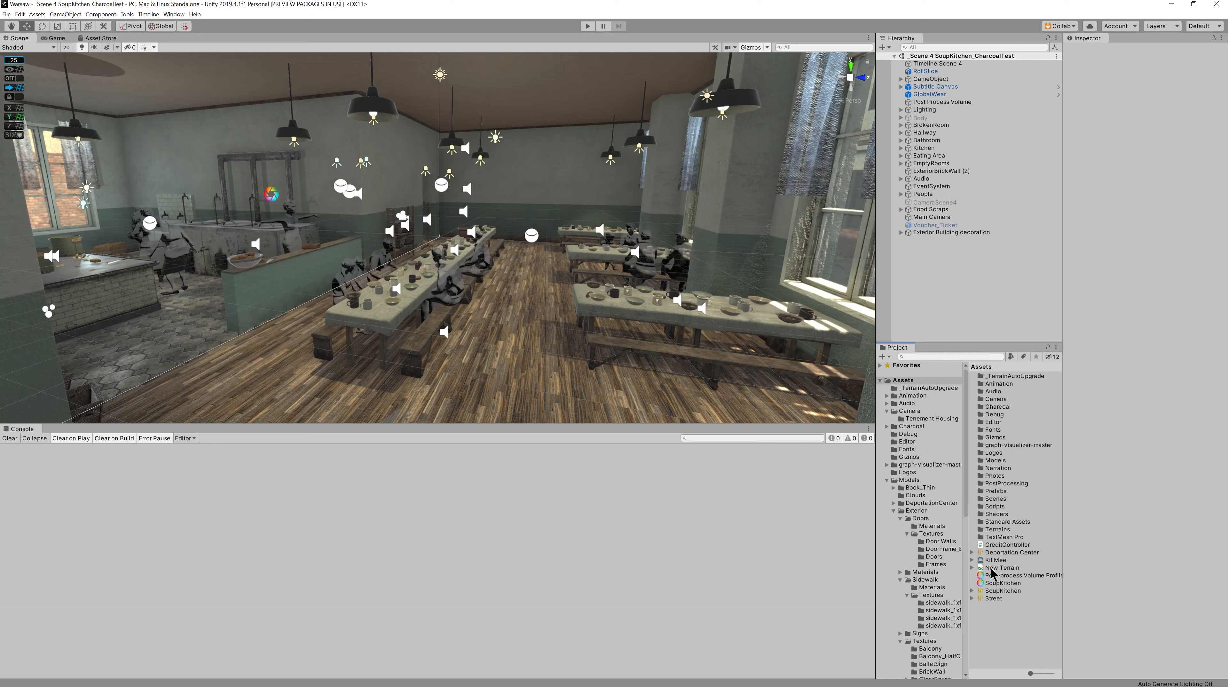
Open the Door Walls folder under Exterior/Doors/Textures and widen the Project window to show more of the file names
click(930, 534)
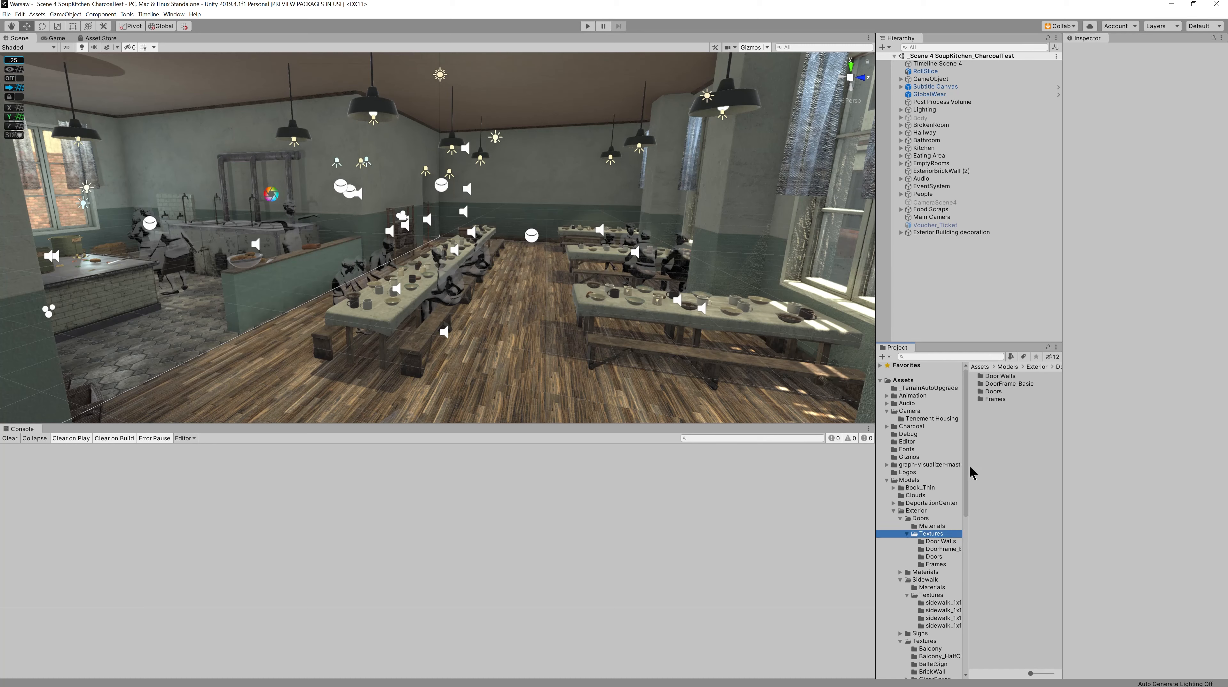
click(936, 542)
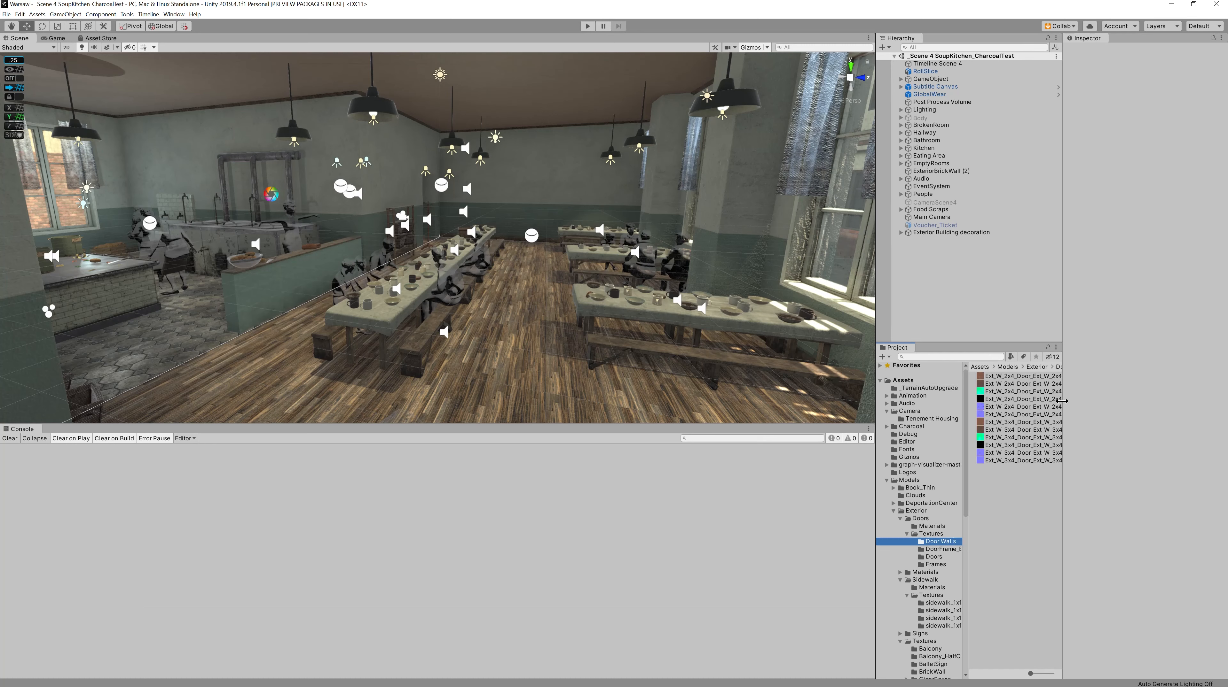
drag(1063, 402, 1101, 401)
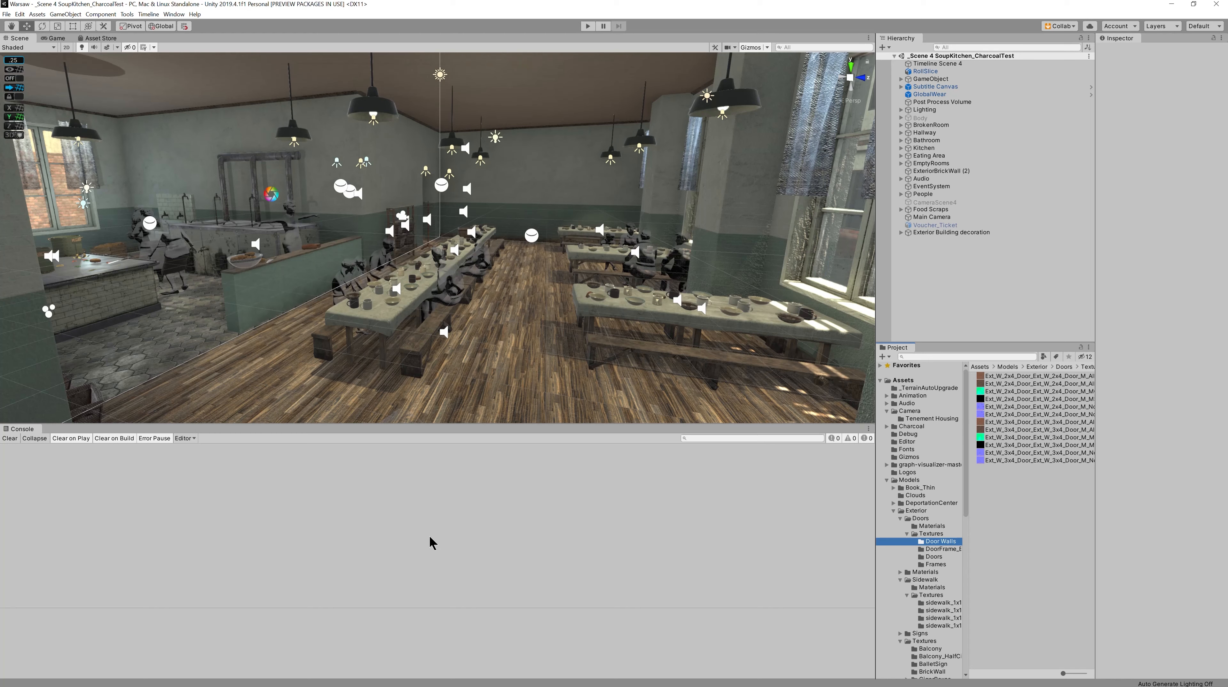
Dock the Console below the Inspector, widen the Inspector column and reduce the Console's height
drag(20, 429, 1162, 594)
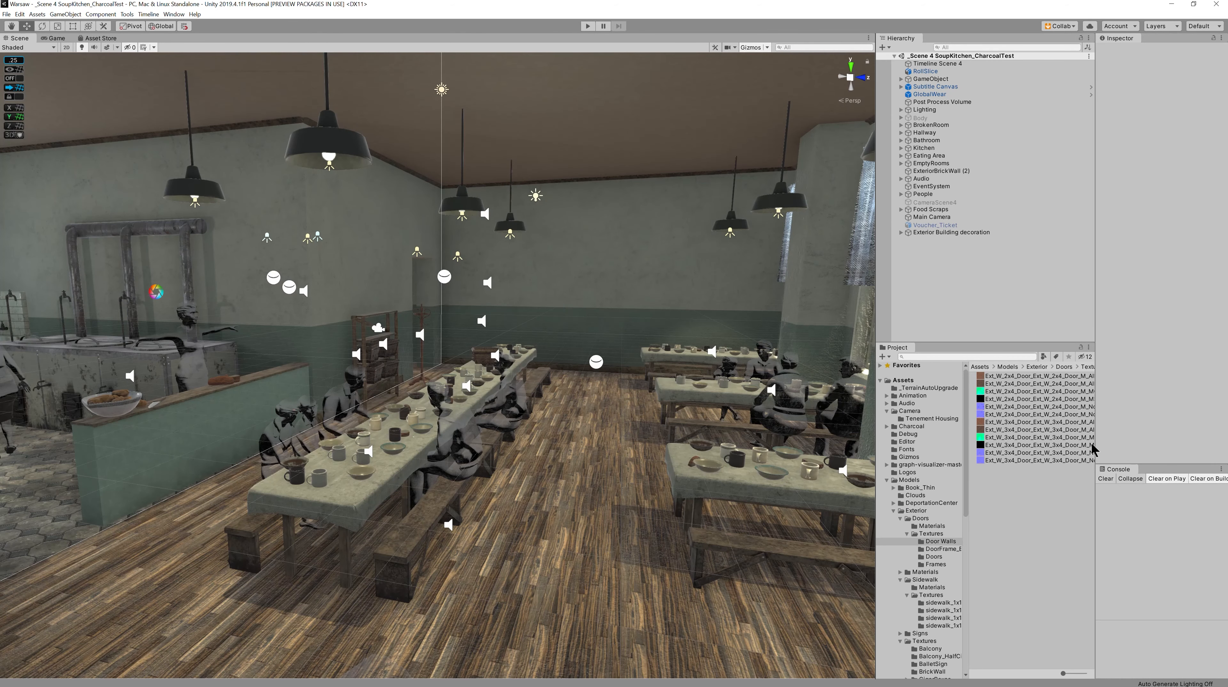
drag(1094, 451, 1042, 450)
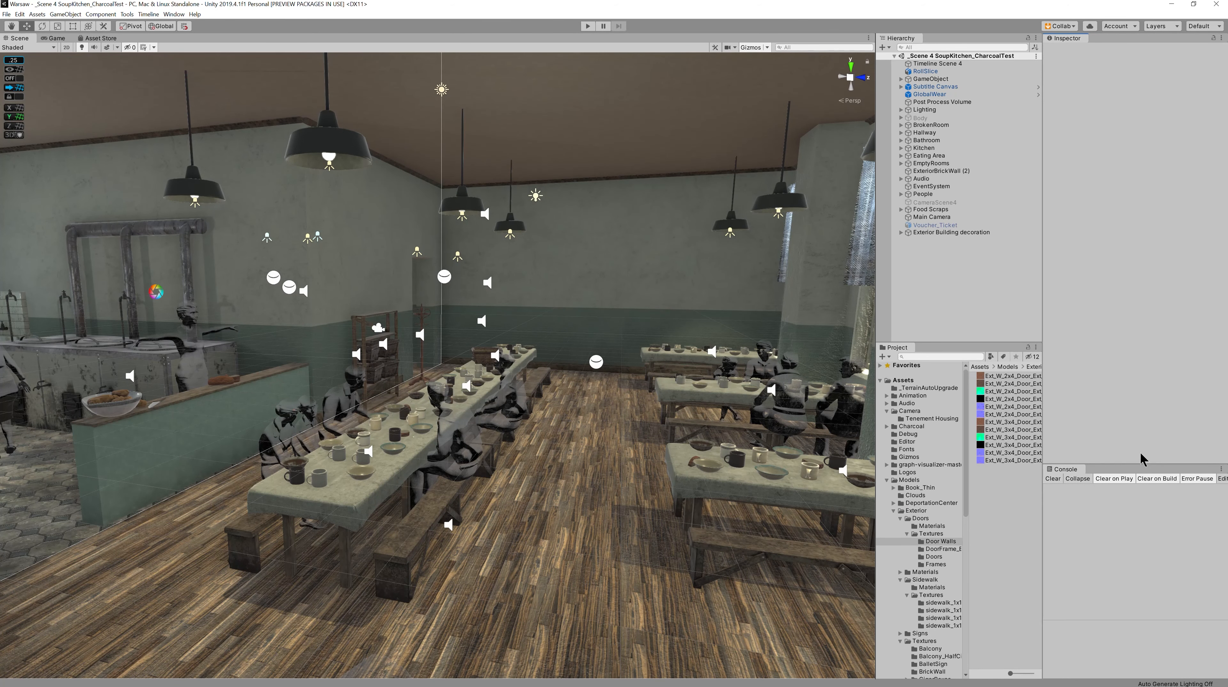
drag(1130, 465, 1135, 563)
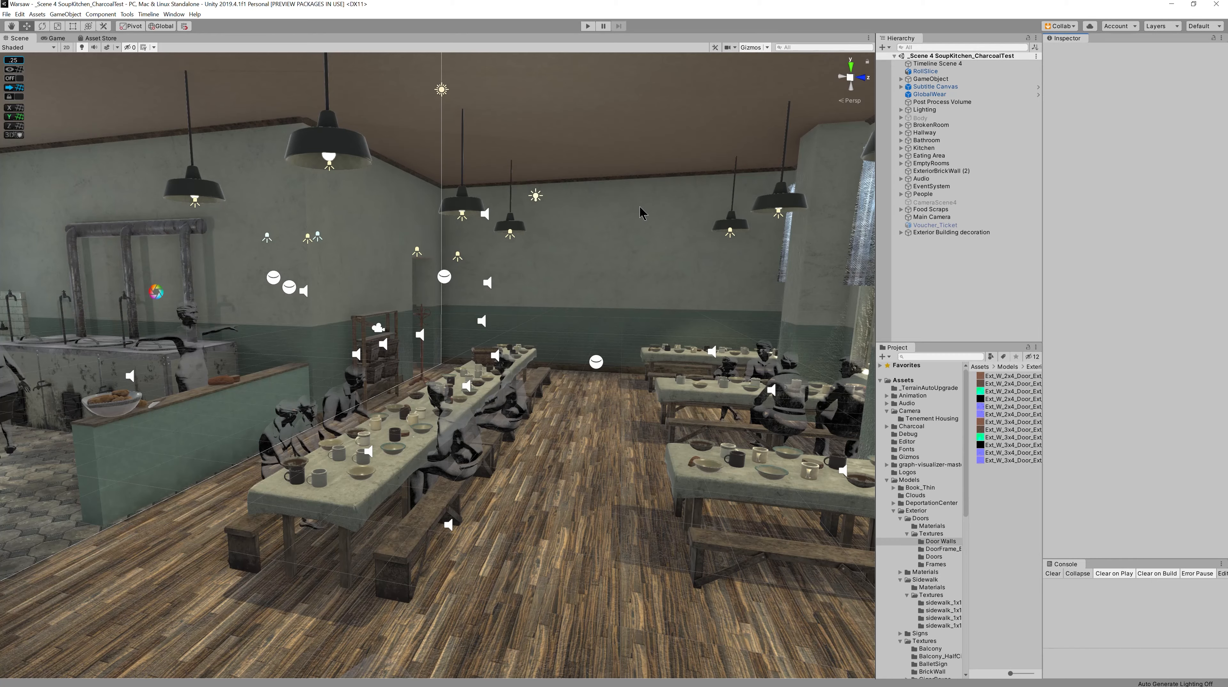
middle_drag(524, 387, 534, 357)
right_drag(534, 357, 562, 425)
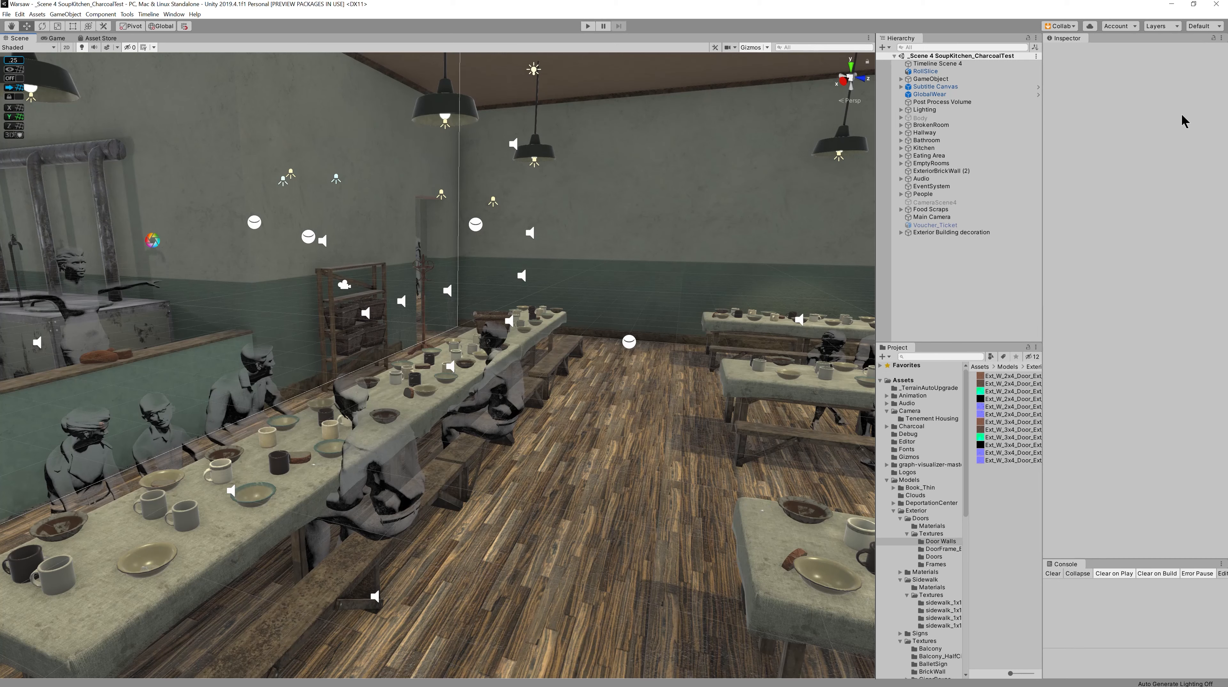
Save the window arrangement as a new layout named with the owner's first name and "- Assembly", and check the layout list
click(1219, 27)
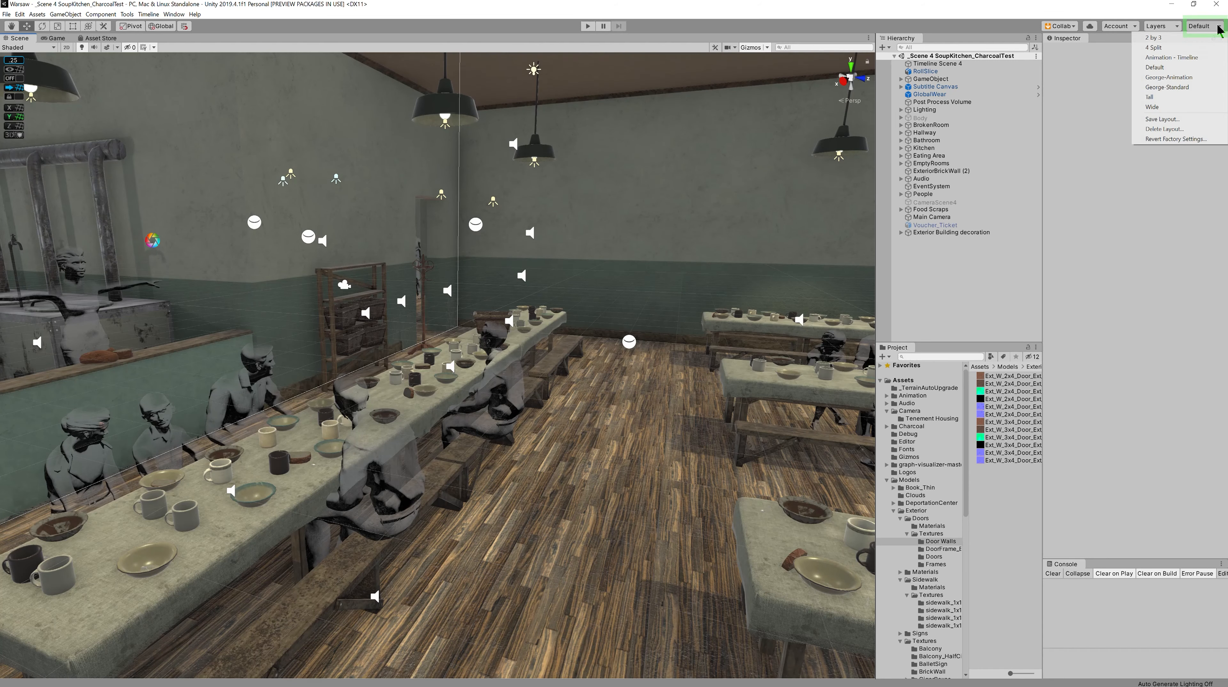
click(1174, 121)
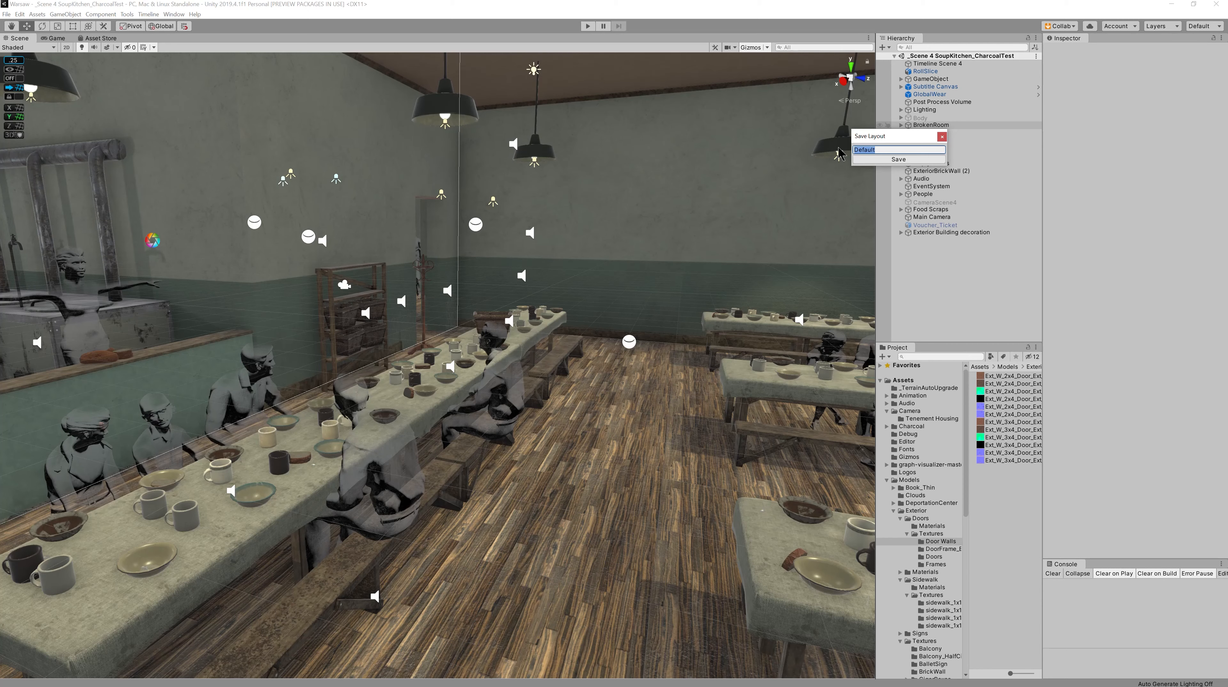
text(G)
text(eorge - Assembly)
click(898, 160)
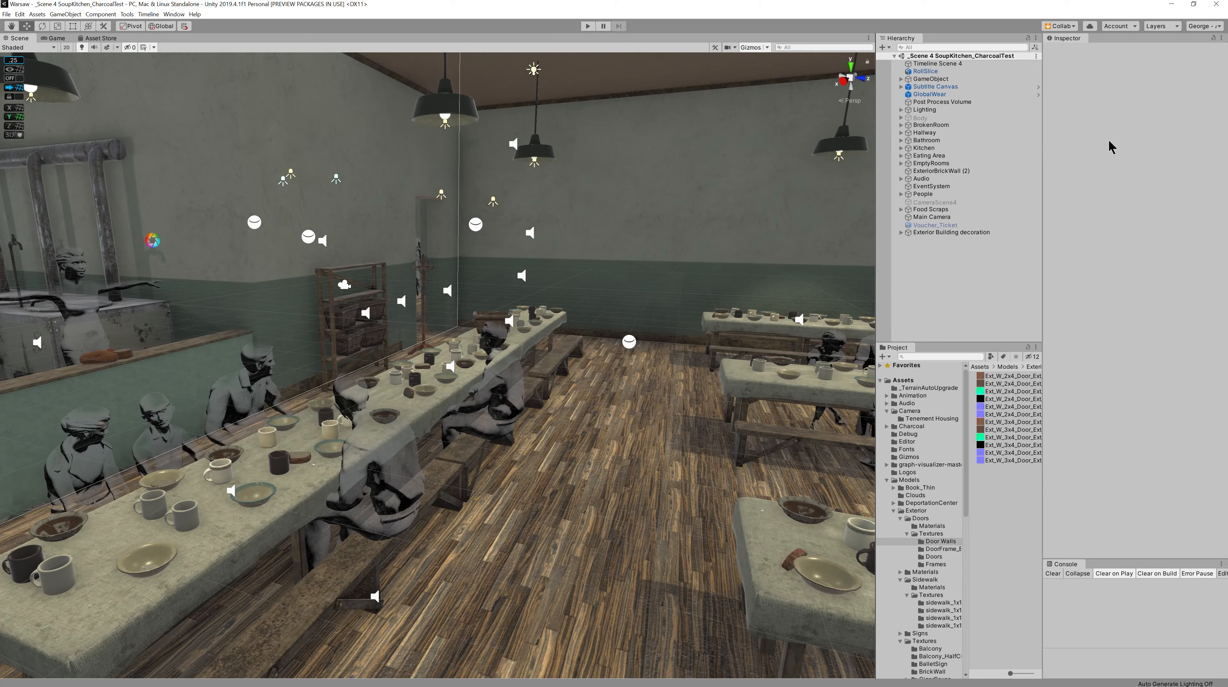
click(1203, 26)
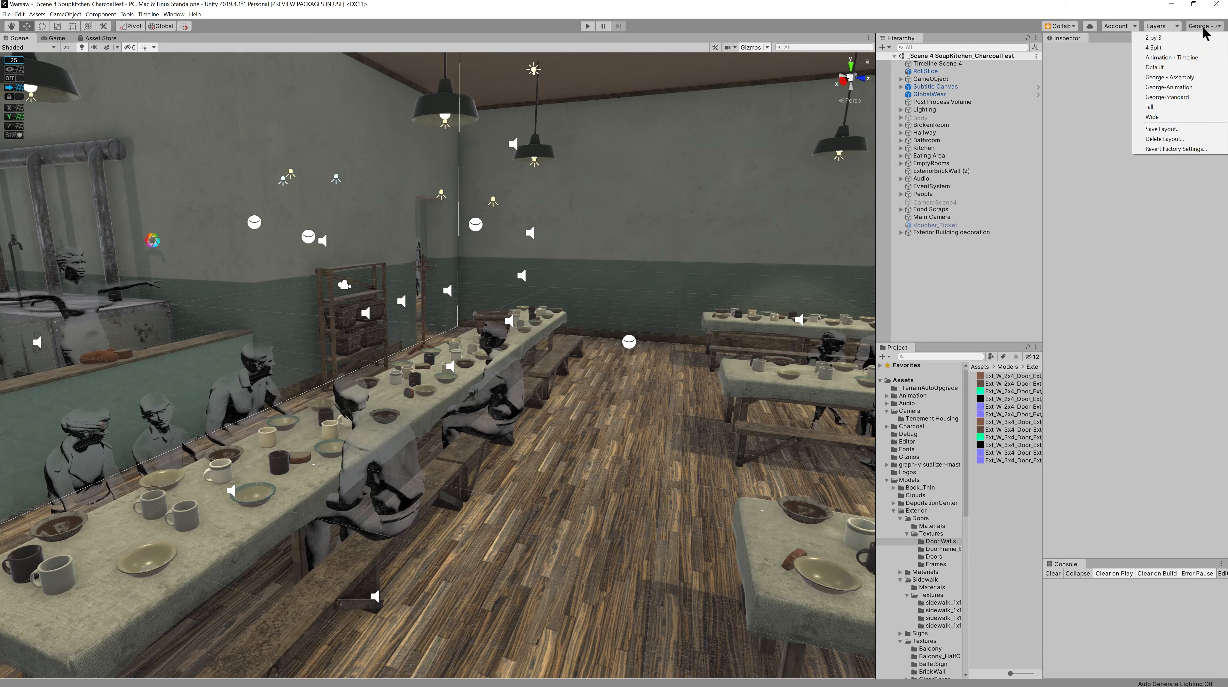
click(1157, 148)
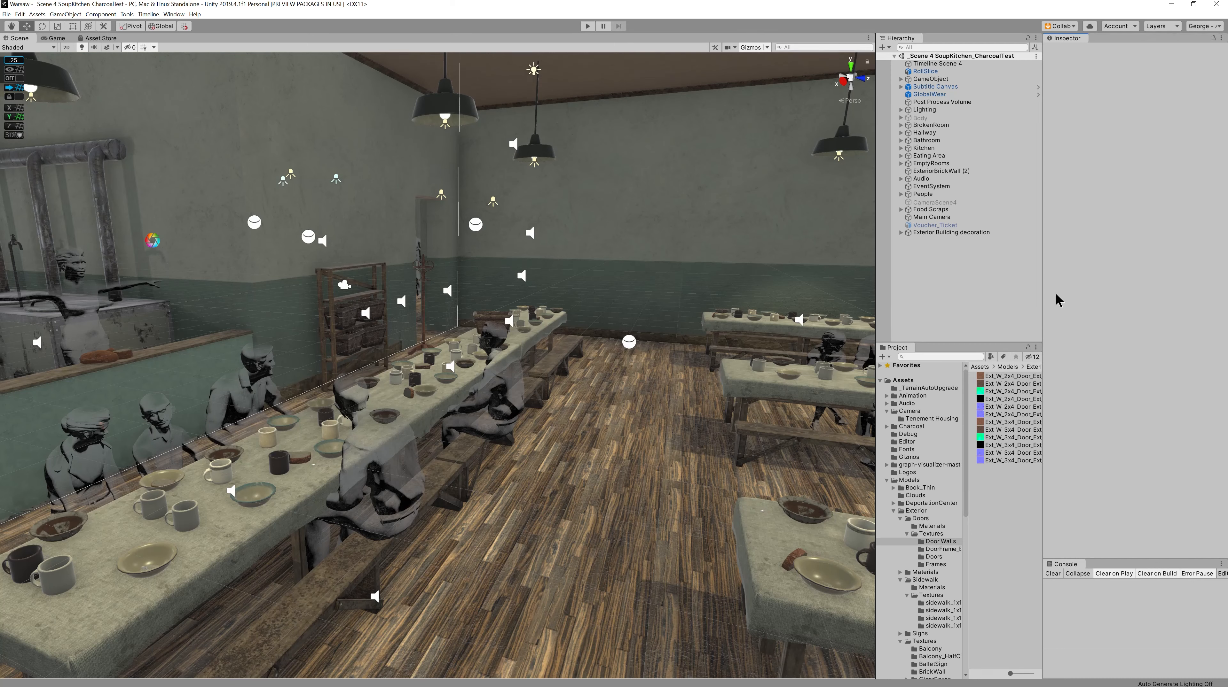